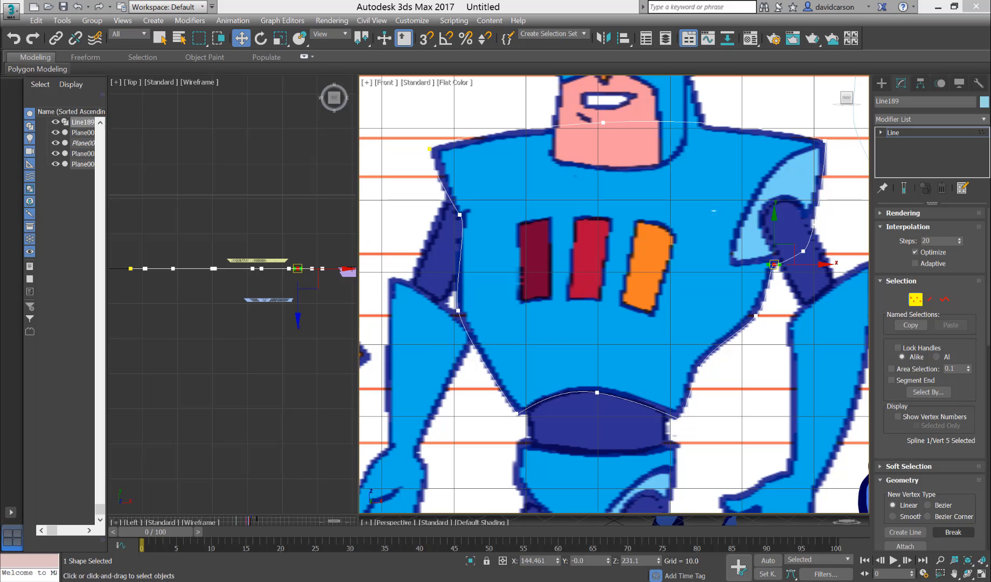
Leave vertex editing and convert the torso outline spline to an Editable Poly.
click(916, 300)
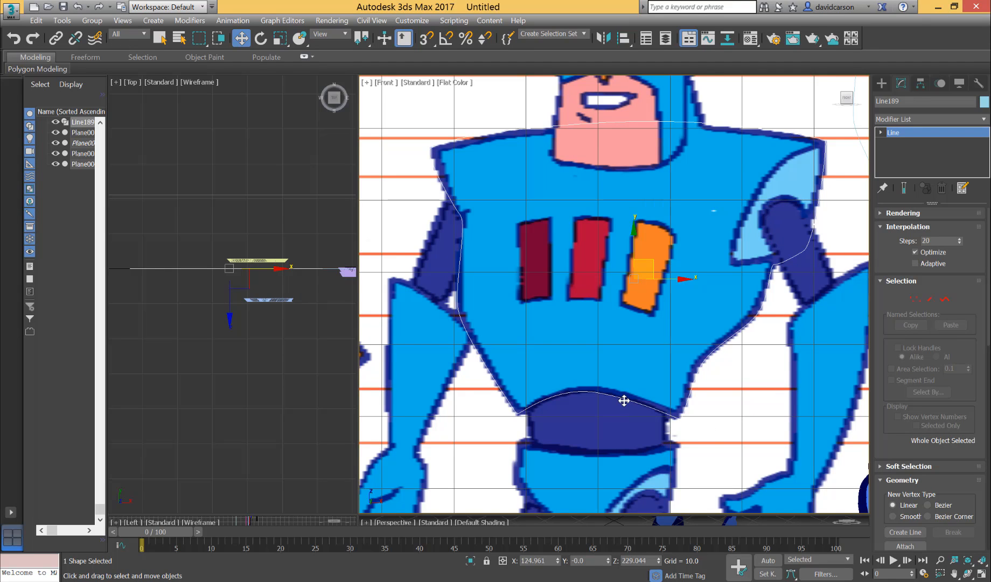
middle_drag(625, 398, 634, 372)
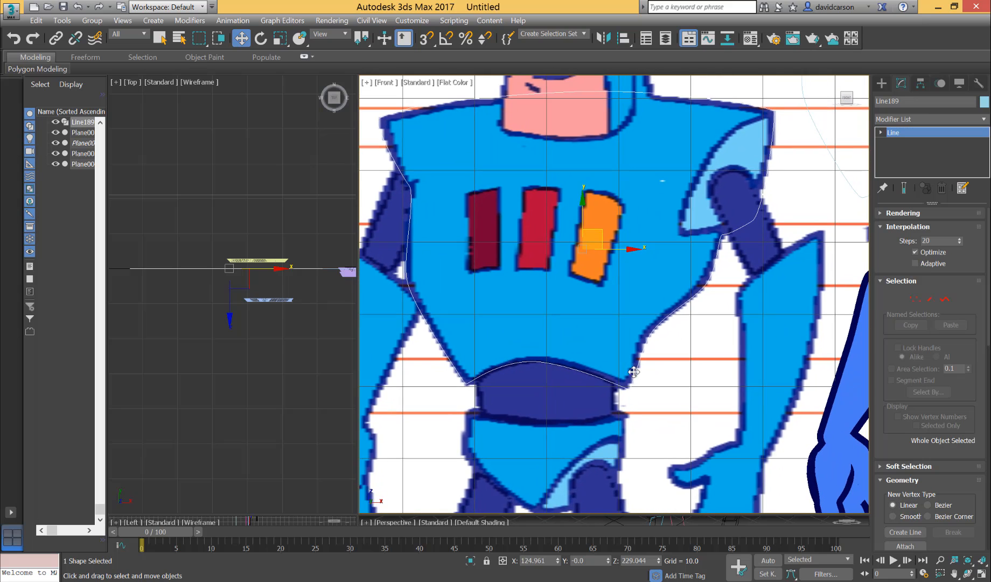
click(593, 344)
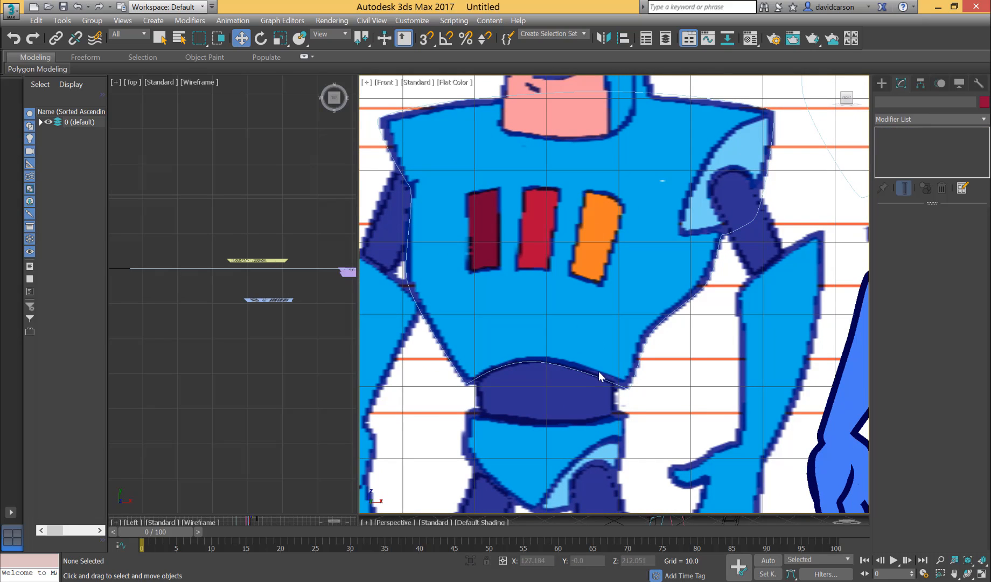
click(594, 374)
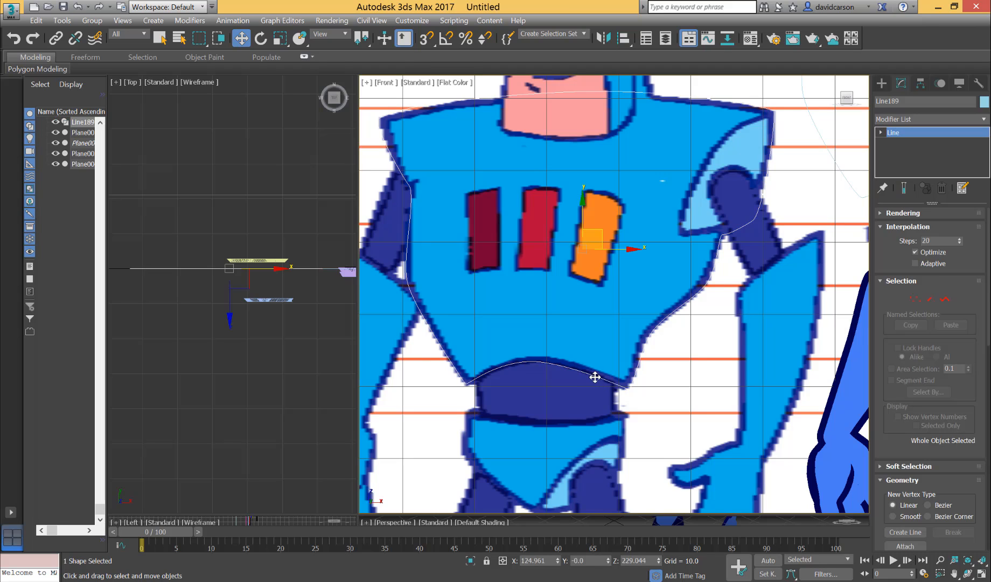
right_click(595, 377)
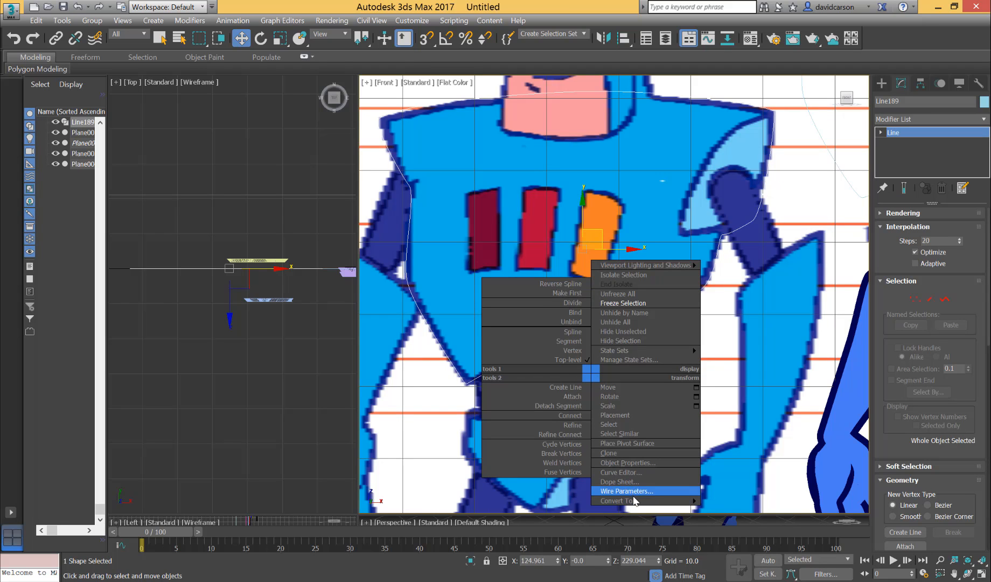
mouse_move(636, 501)
click(740, 518)
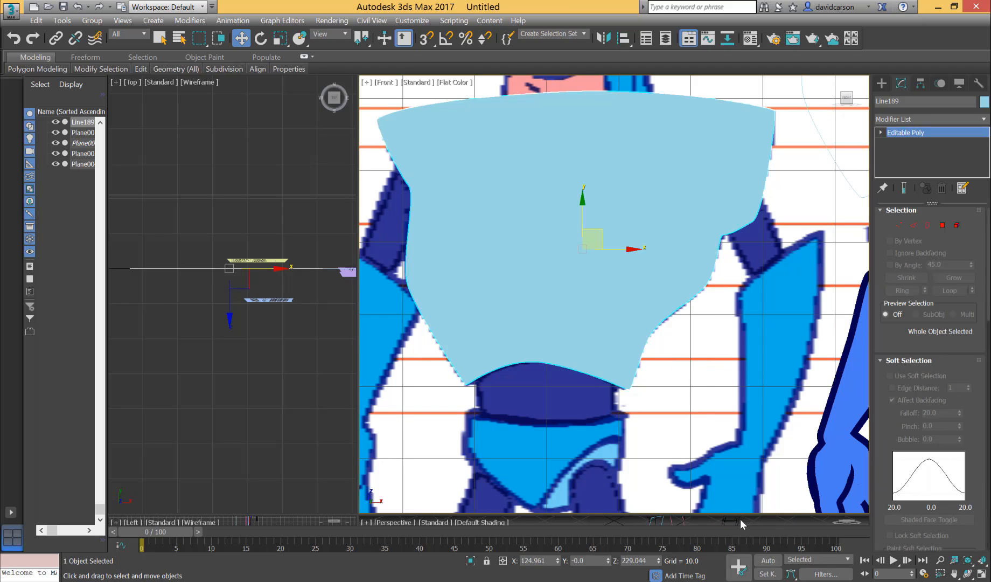
Bevel the torso's front polygon with a height of 1.753 and an outline of -1.0.
click(942, 226)
click(569, 224)
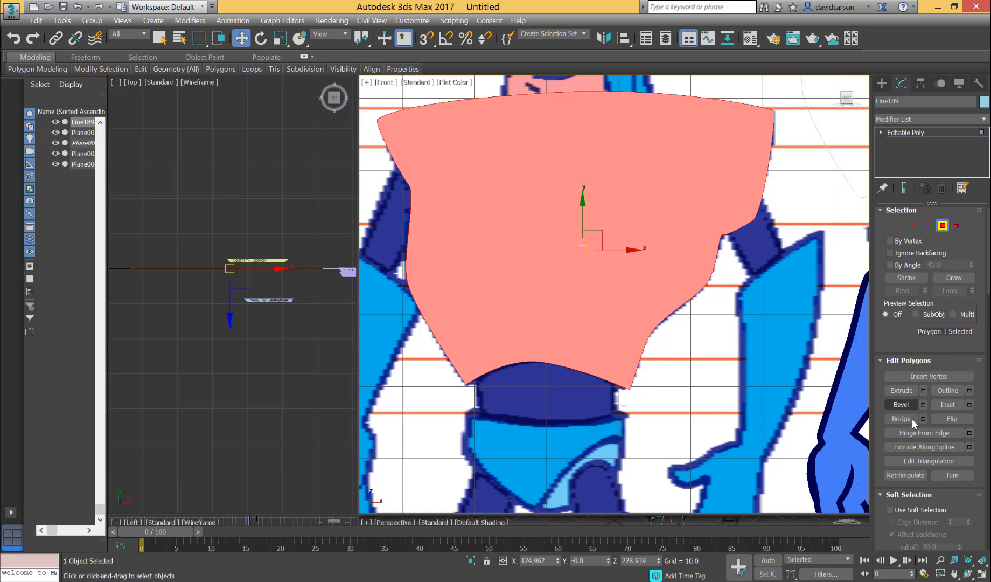
click(924, 405)
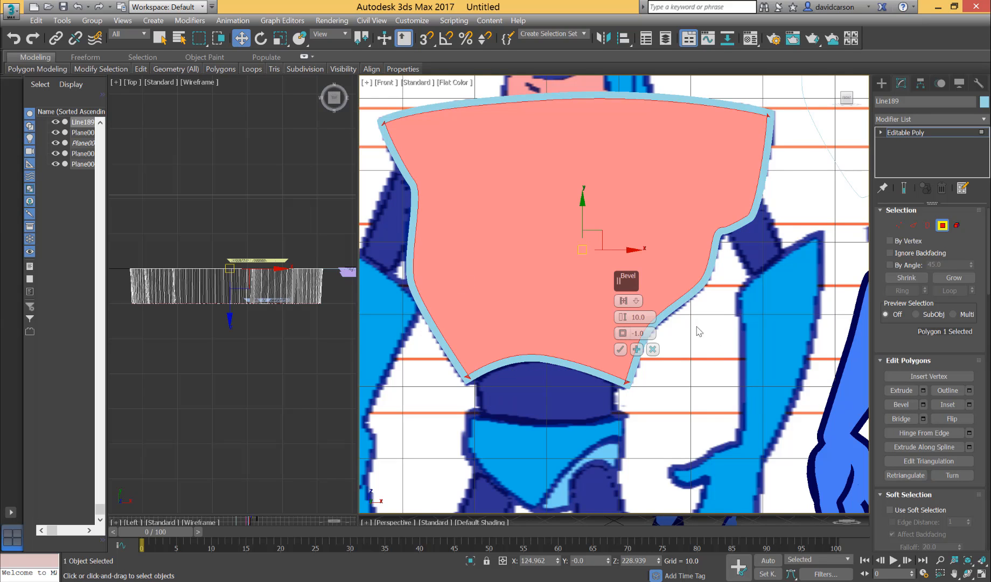
middle_drag(572, 322, 744, 203)
scroll(600, 301, up, 3)
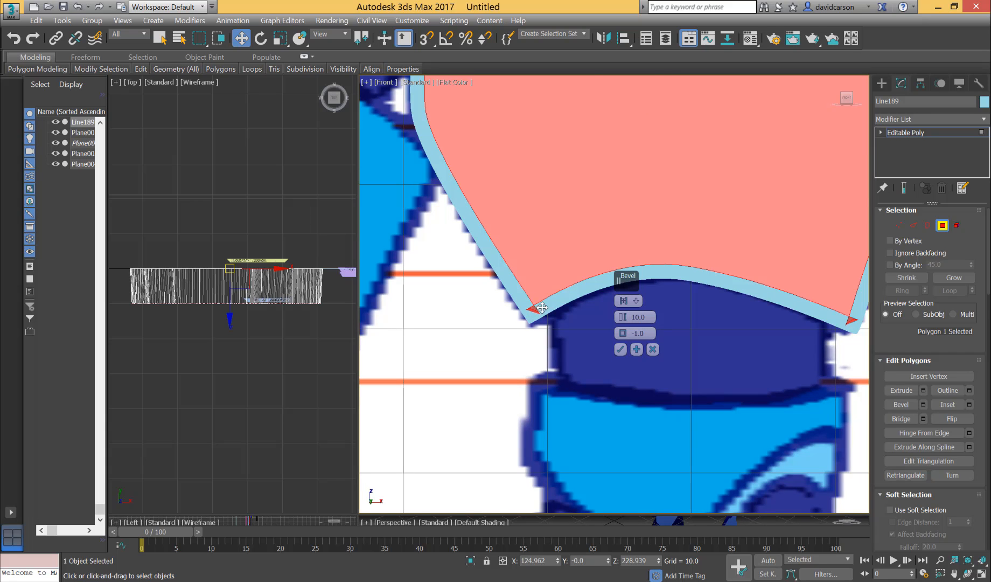
middle_drag(850, 374, 707, 380)
scroll(749, 337, down, 5)
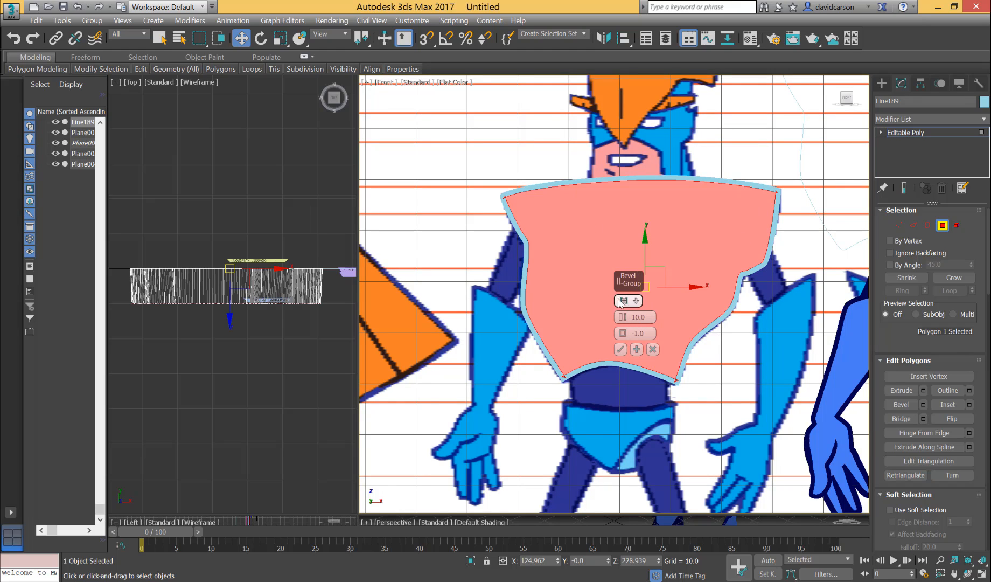
drag(623, 321, 620, 364)
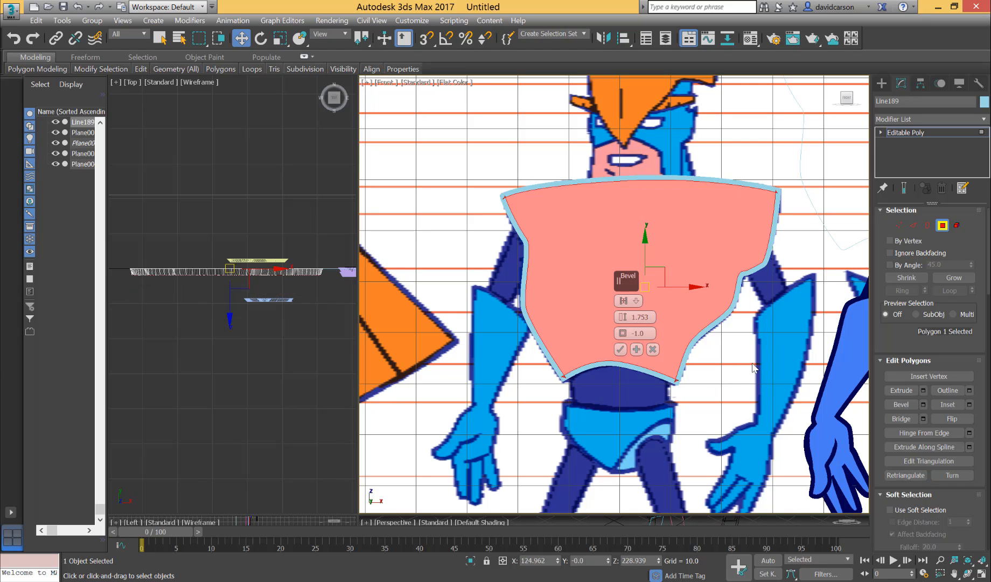
click(620, 349)
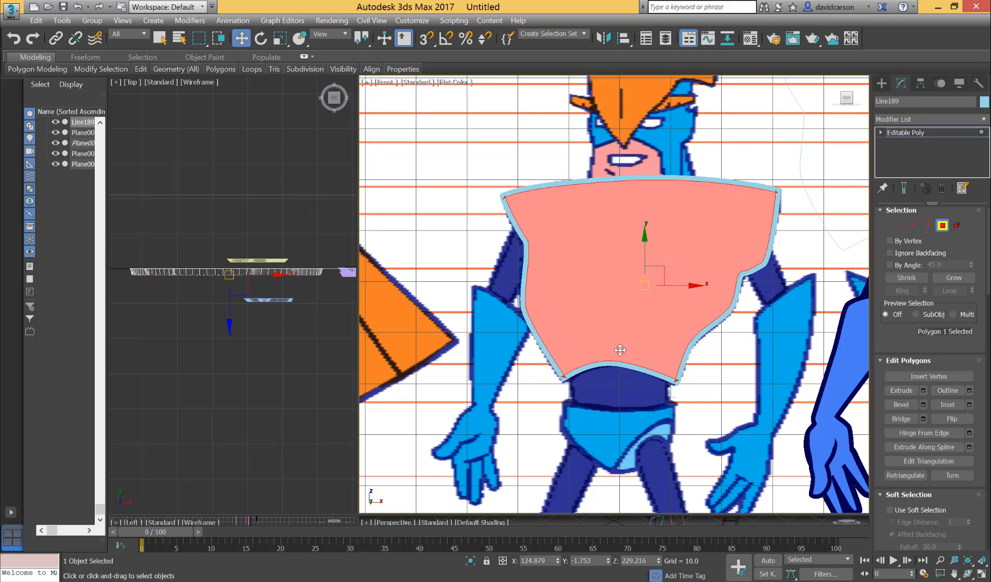
Select the entire torso element and assign the dark blue material 22 - Default to it.
middle_drag(722, 408, 691, 442)
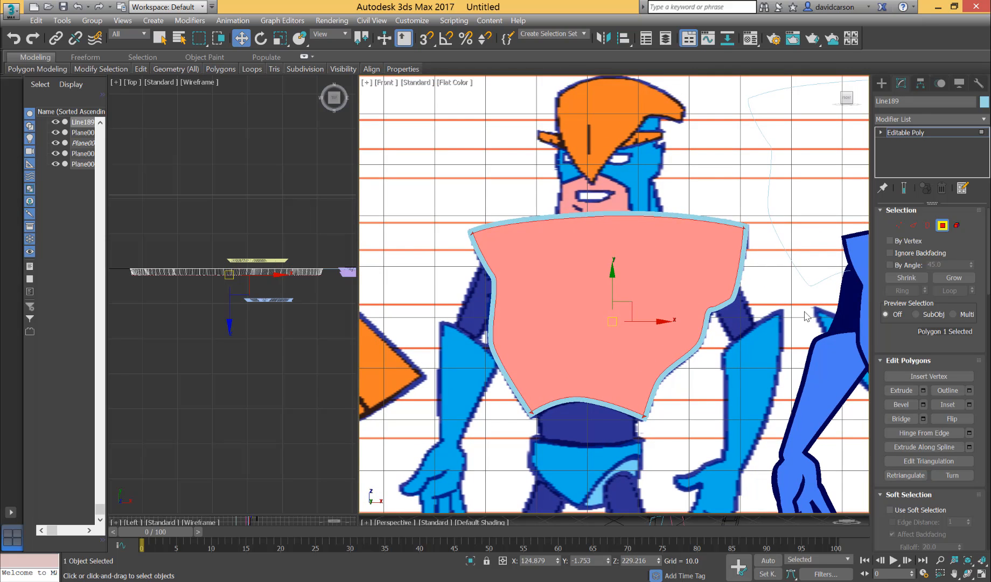
click(956, 225)
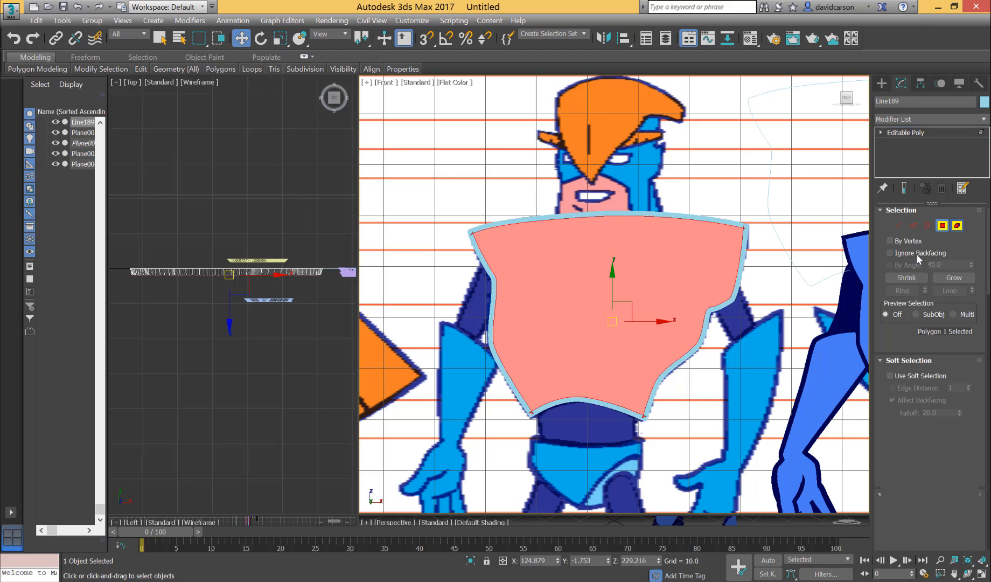
click(601, 334)
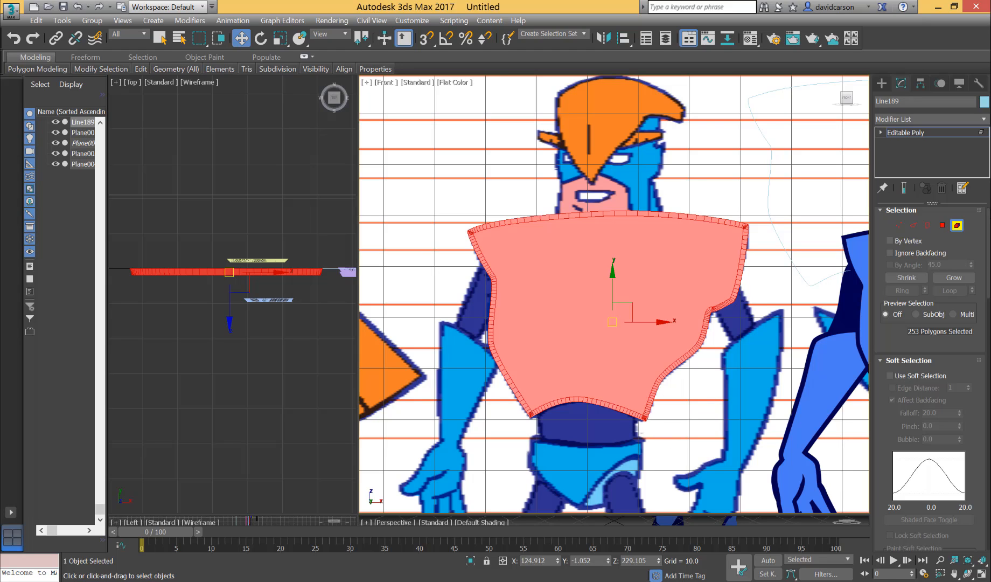
key(5)
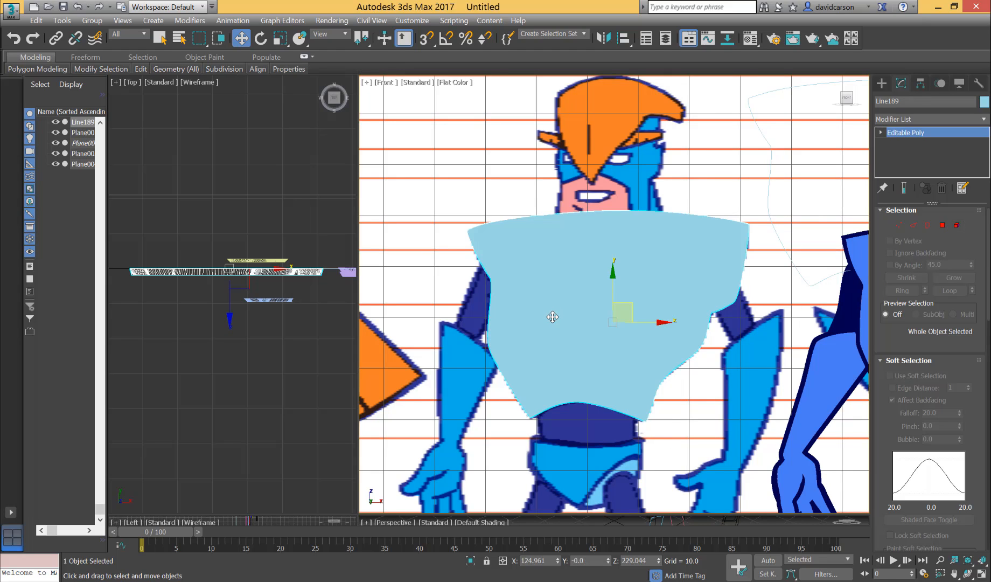
click(957, 226)
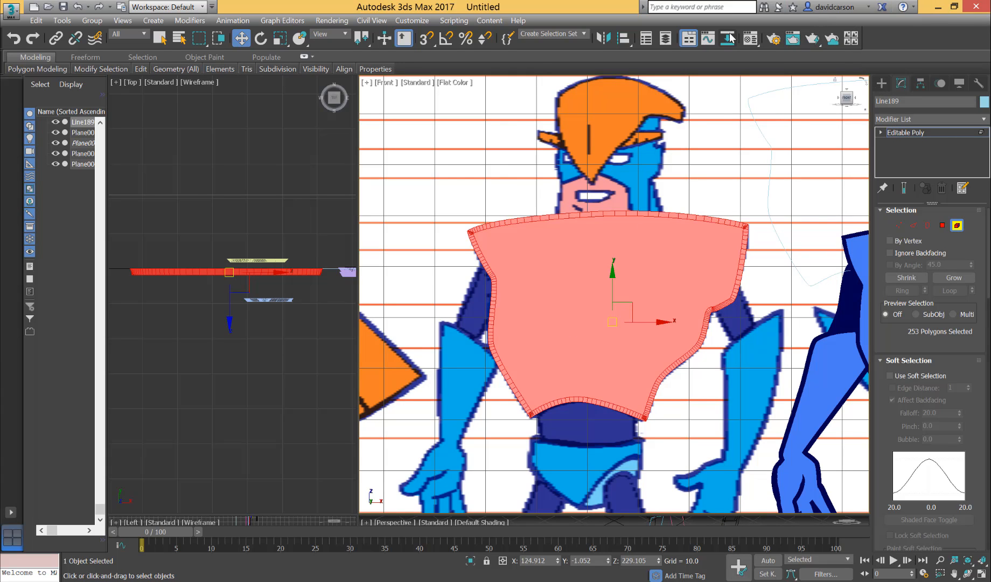
click(748, 43)
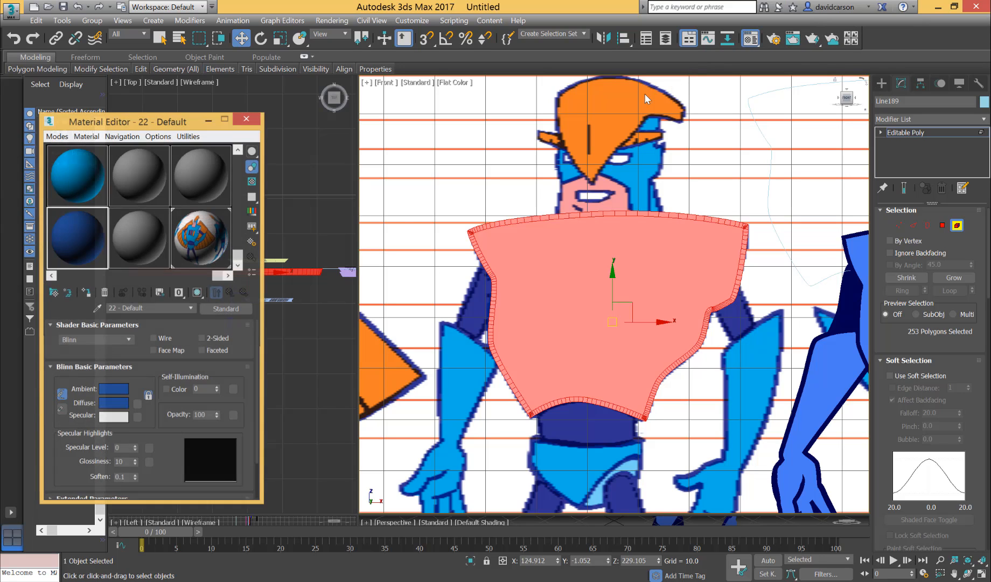
drag(63, 249, 547, 272)
click(971, 240)
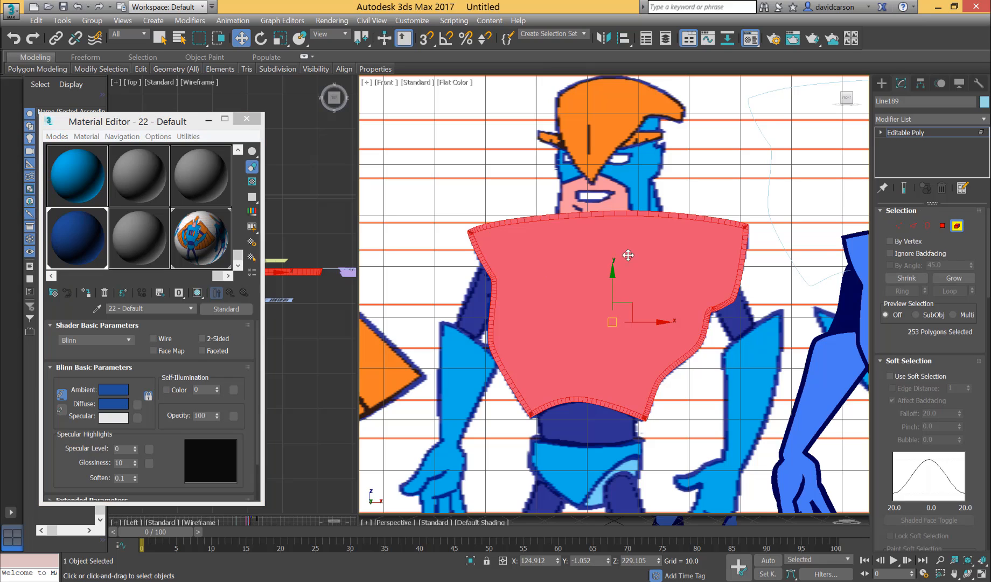
Assign the light blue material to the torso's large front polygon only, and close the Material Editor.
click(942, 226)
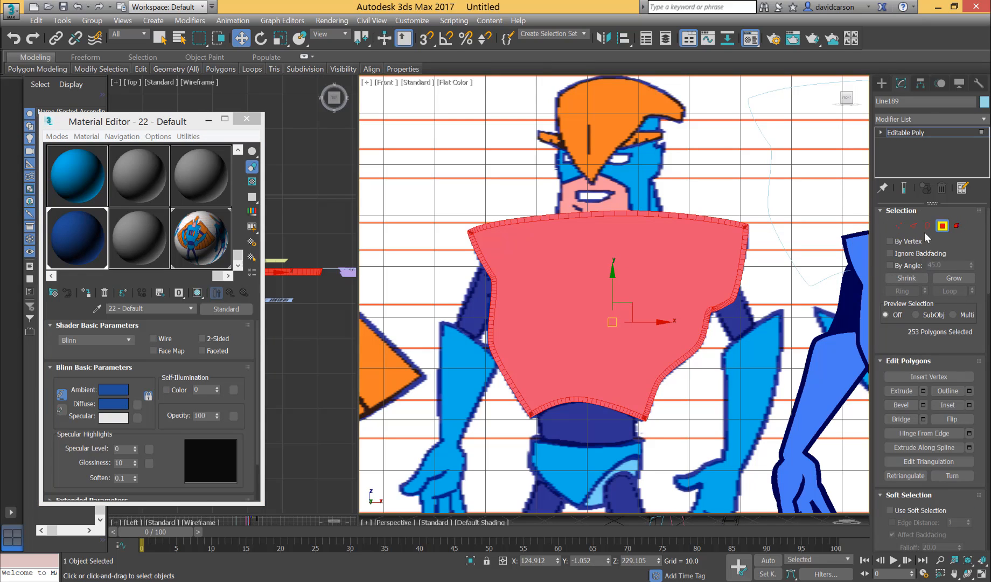
click(558, 293)
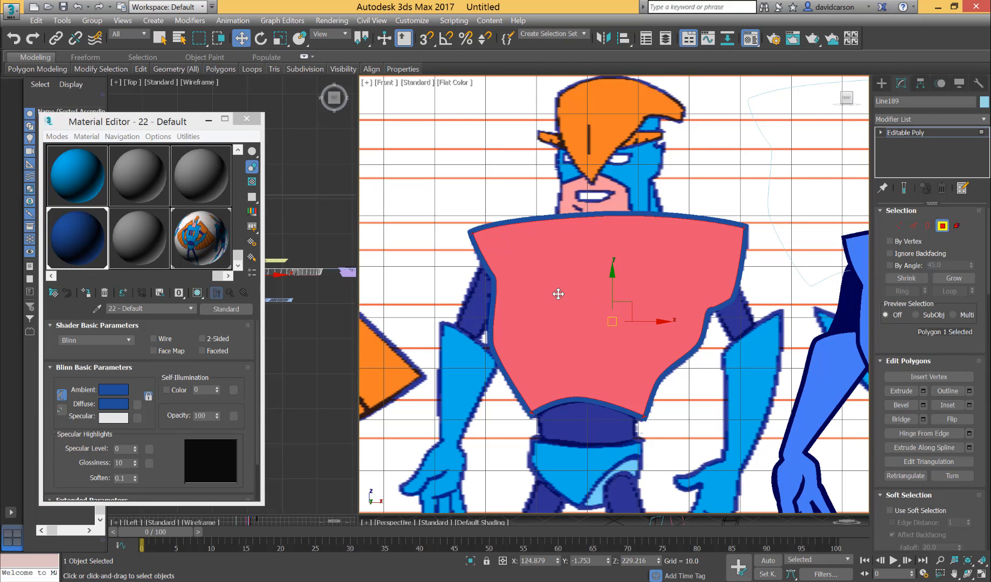
drag(67, 172, 524, 234)
click(467, 185)
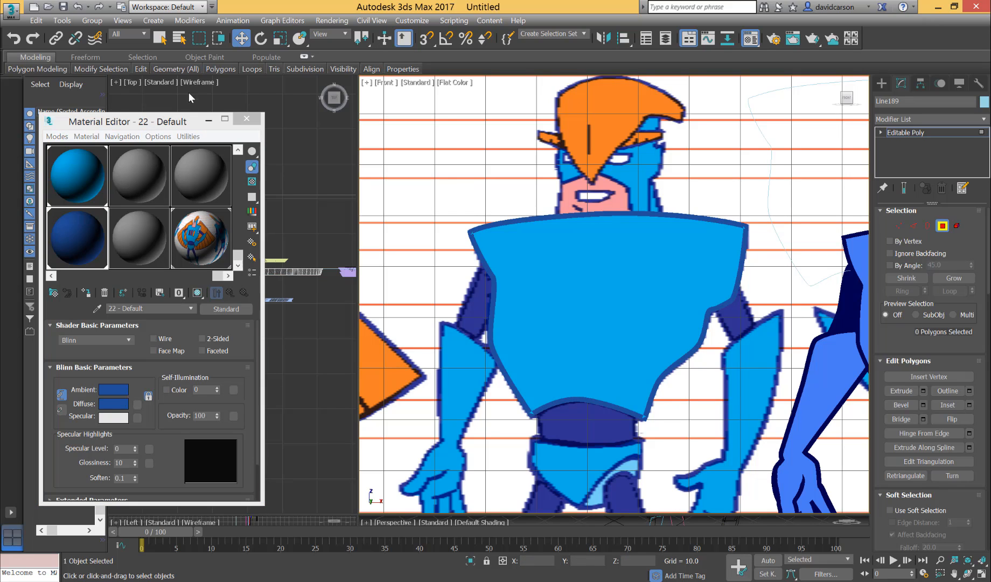
click(247, 118)
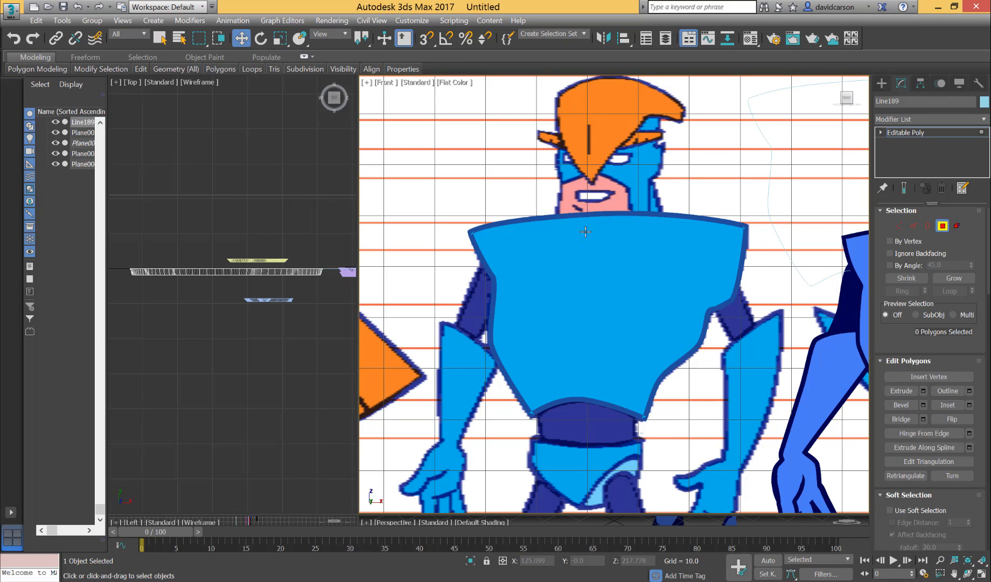
Switch the Front view to Wireframe Override to expose the overlapping bevel geometry at the torso's lower-left corner.
scroll(551, 363, up, 8)
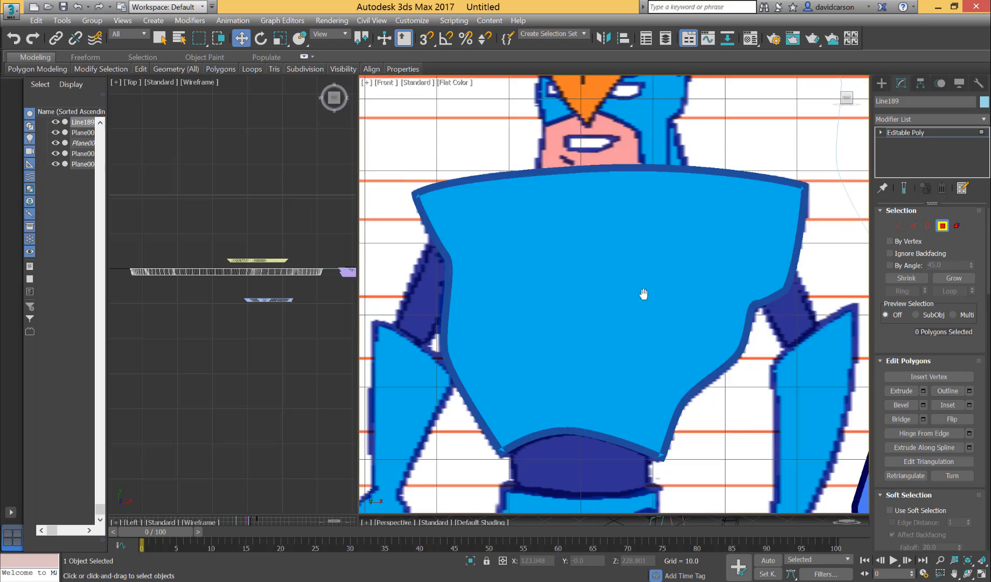
scroll(646, 310, up, 3)
scroll(645, 377, up, 3)
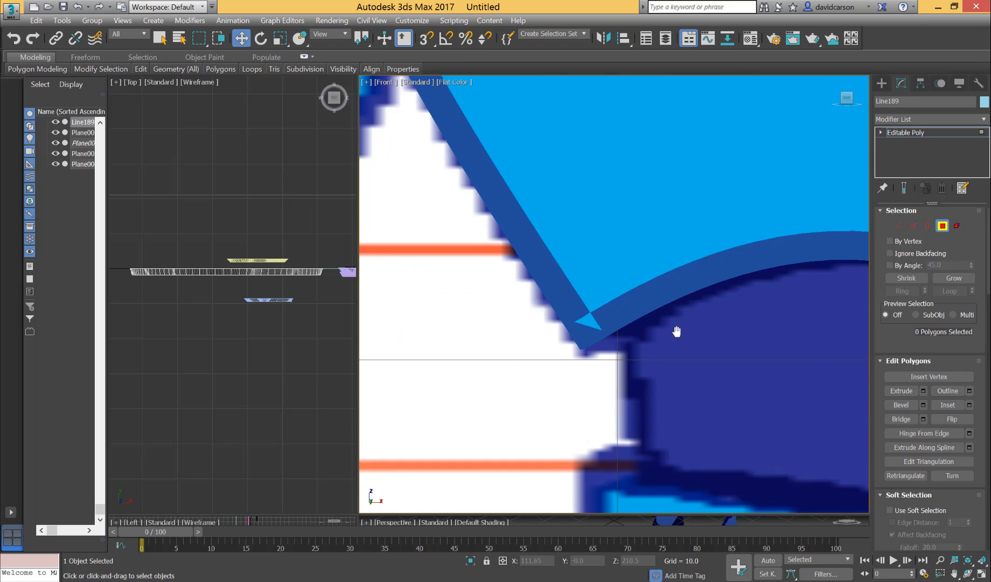
scroll(659, 343, up, 4)
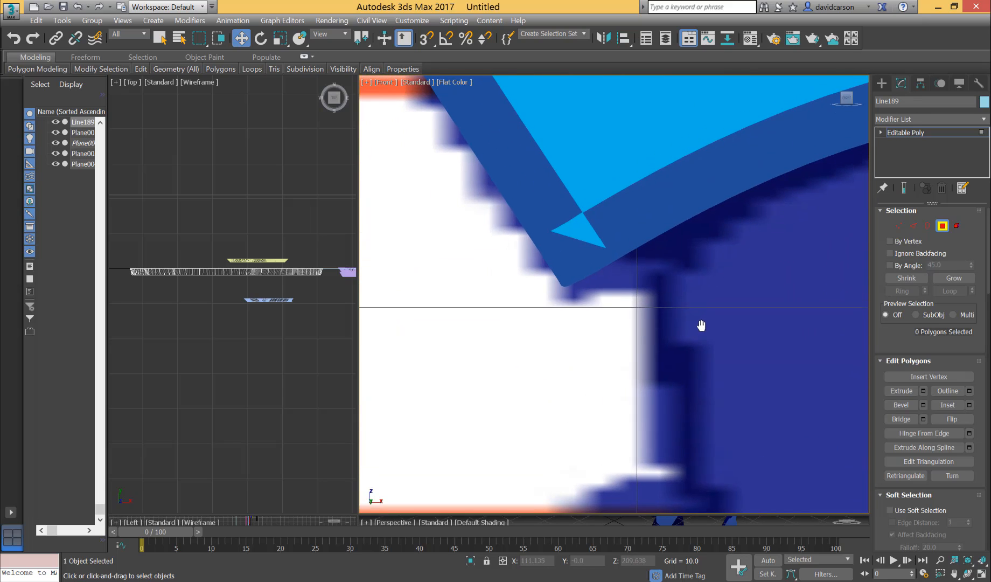
click(448, 82)
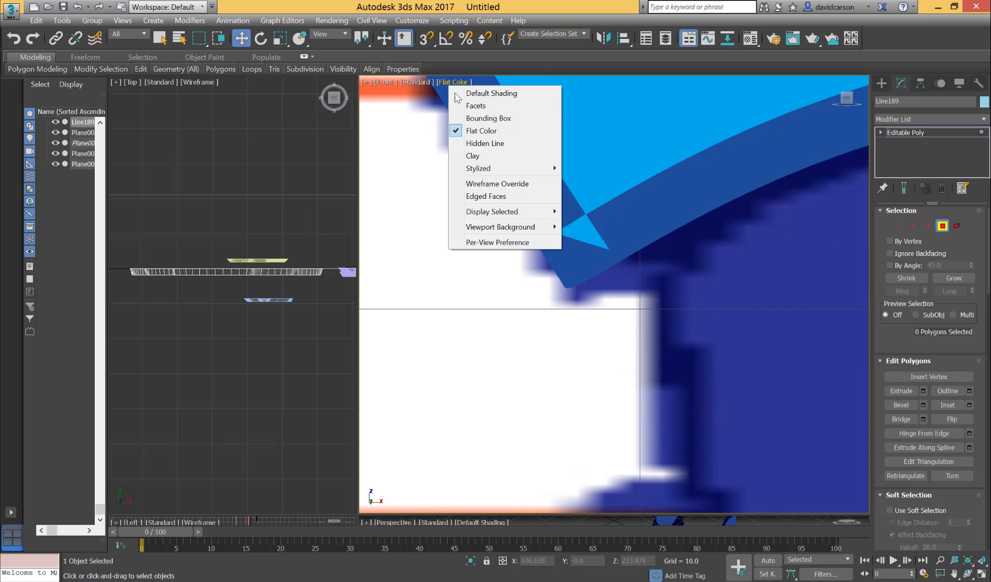
click(486, 185)
middle_drag(627, 330, 618, 447)
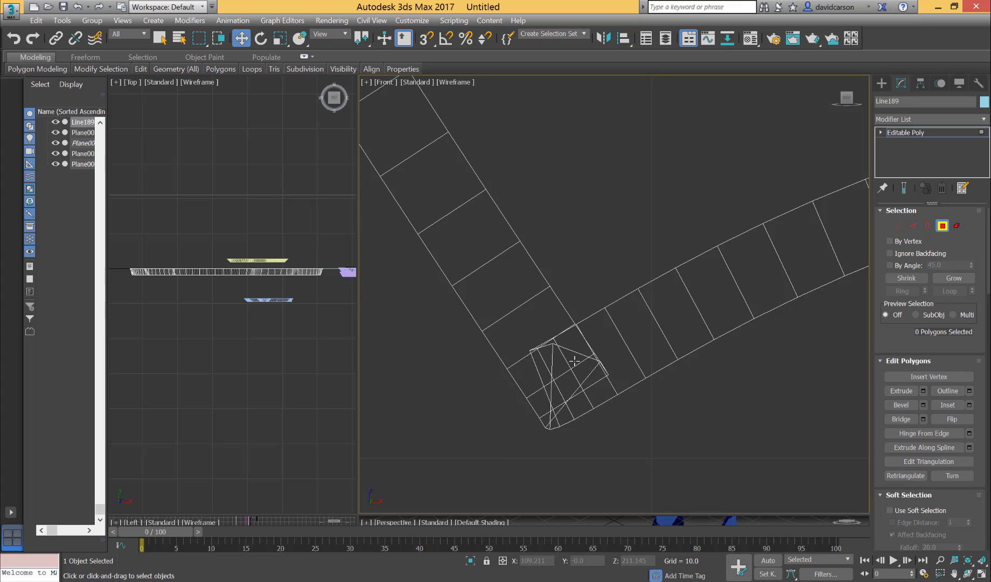
In vertex editing, slide three inner-edge vertices of the torso's bottom band along the edge, away from the lower-left corner.
scroll(653, 422, down, 8)
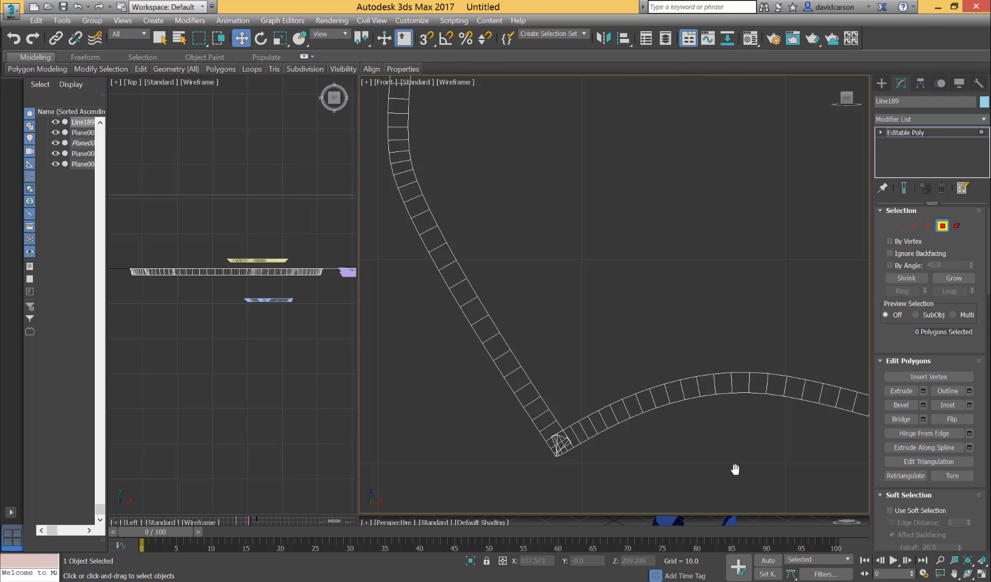
scroll(756, 451, up, 3)
middle_drag(758, 451, 892, 366)
middle_drag(735, 405, 799, 424)
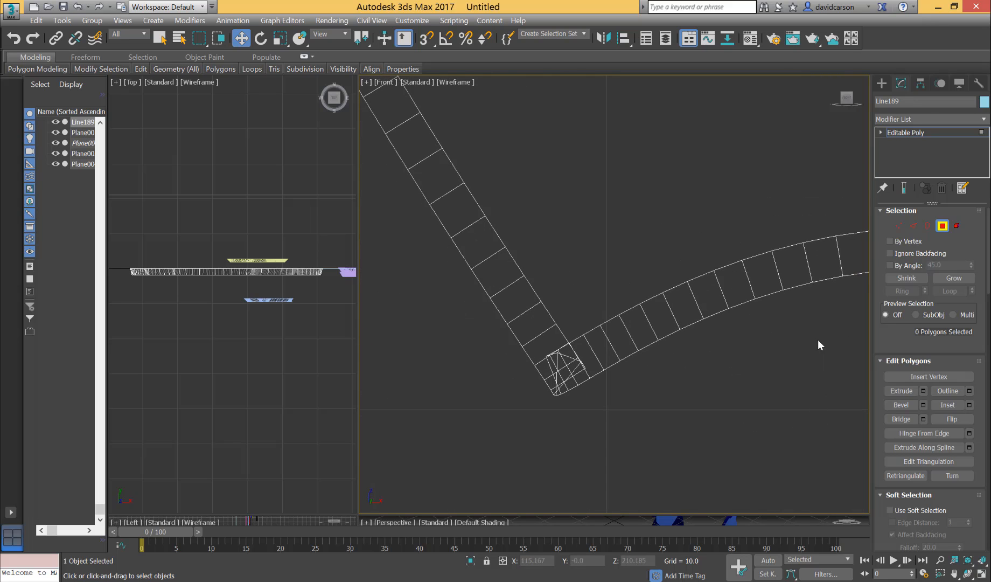
click(898, 226)
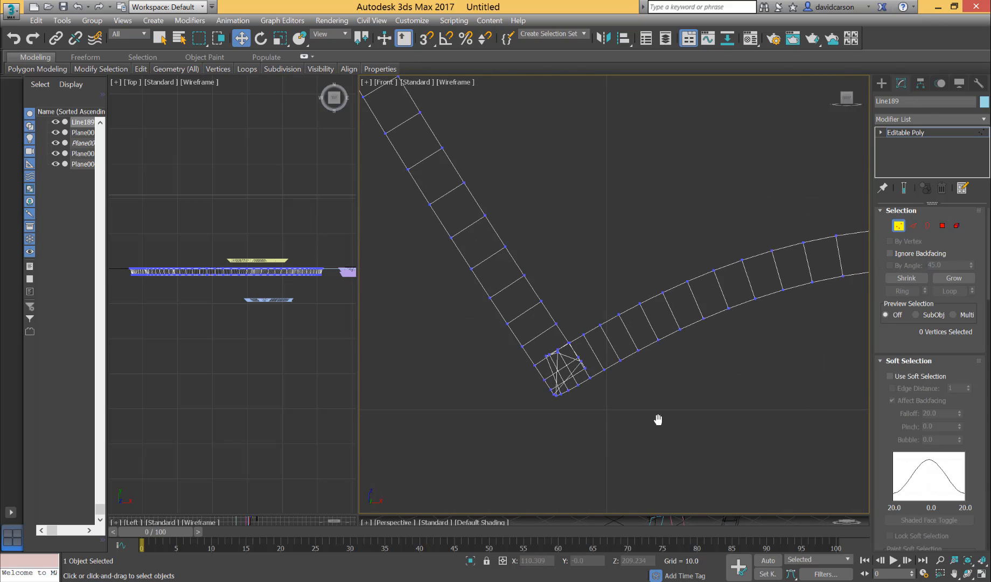
scroll(657, 416, up, 3)
middle_drag(684, 505, 680, 504)
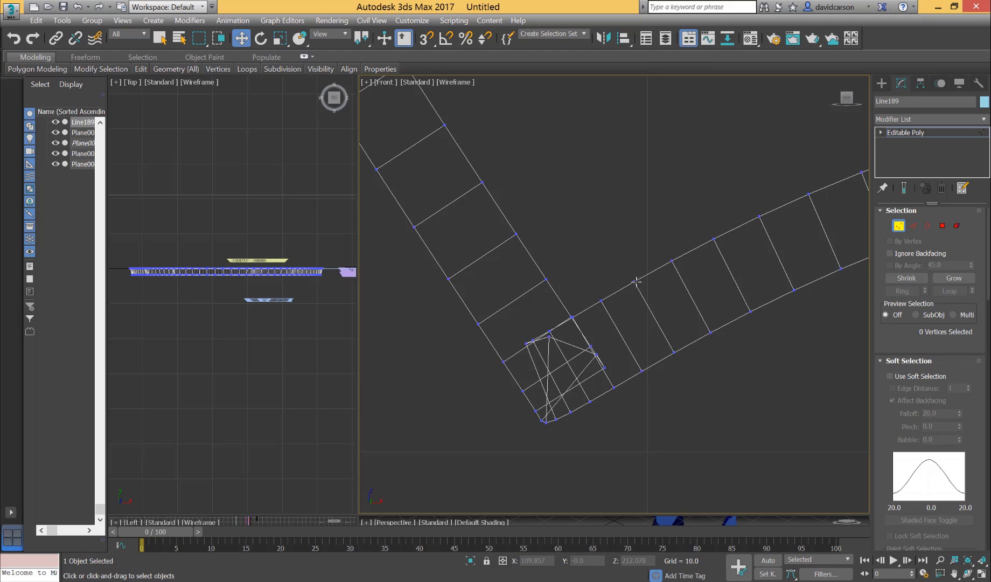
drag(636, 281, 662, 268)
drag(603, 299, 649, 275)
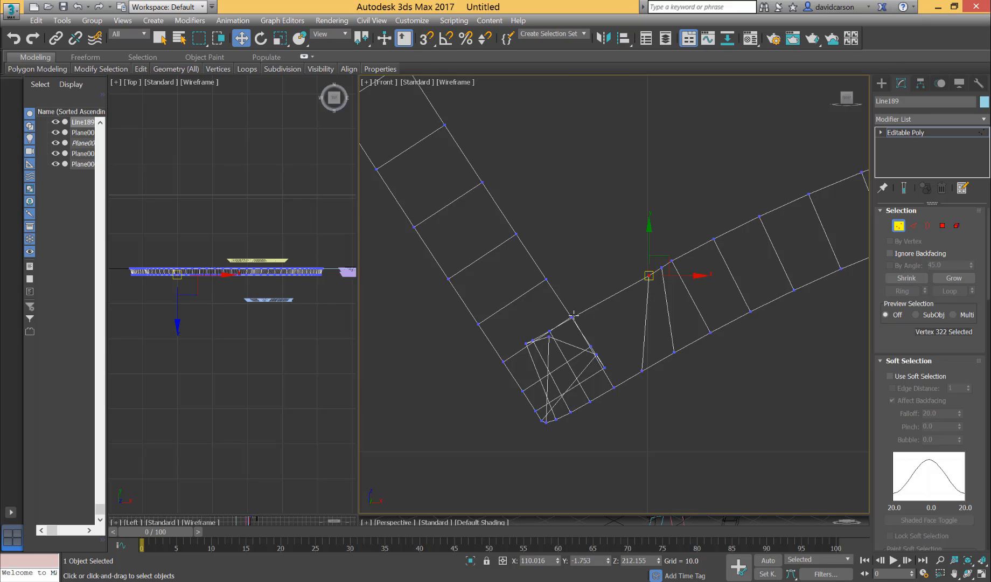
drag(573, 315, 637, 284)
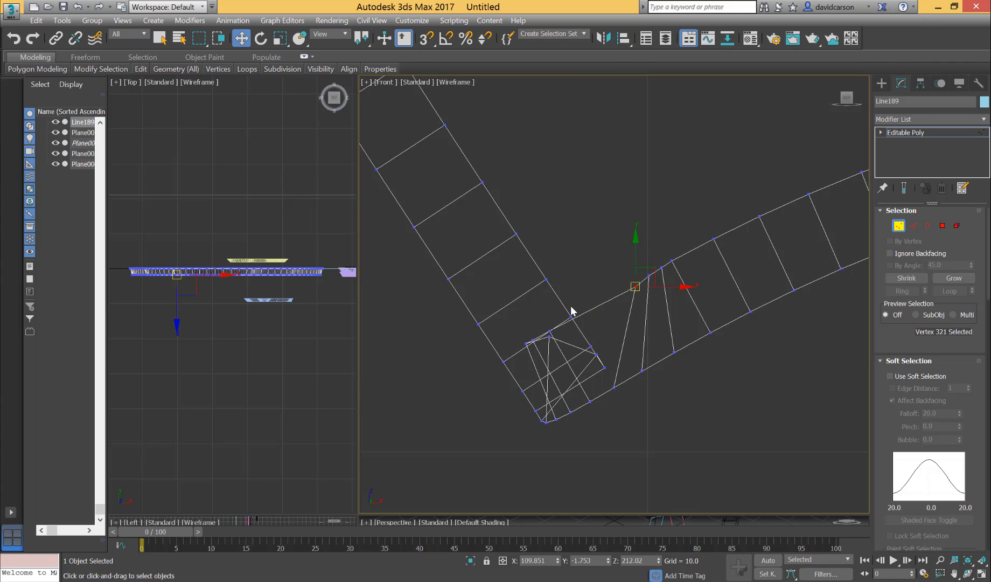
Move four inner vertices of the left side band up from the lower-left corner, lining them up along the inner edge.
drag(544, 279, 524, 249)
drag(573, 317, 533, 262)
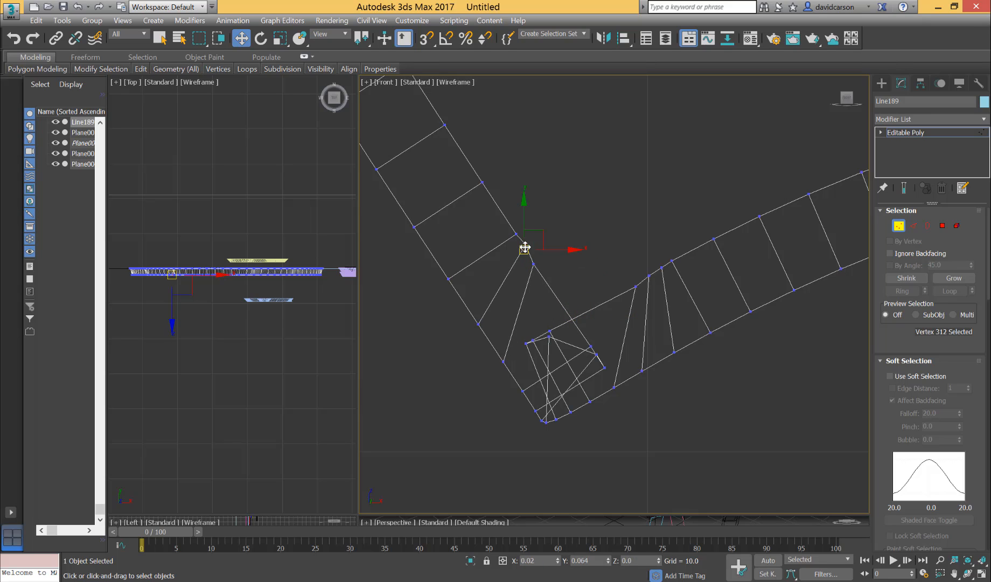
click(521, 249)
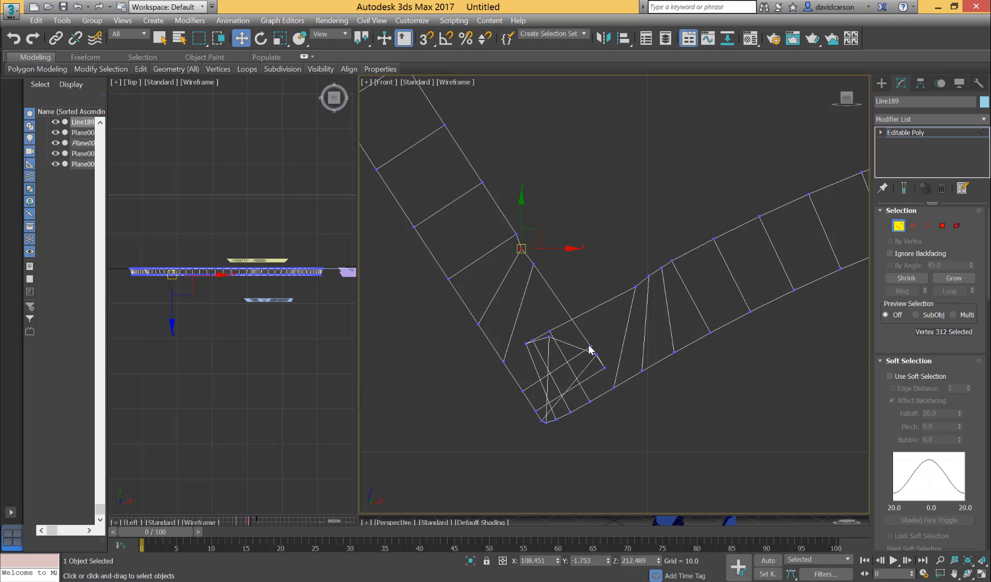
drag(590, 345, 542, 286)
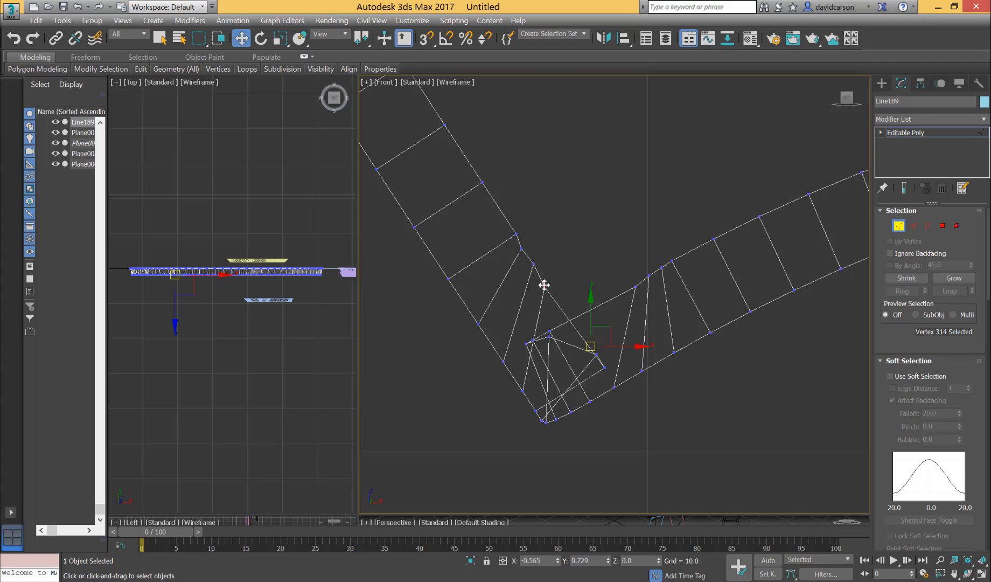
click(604, 367)
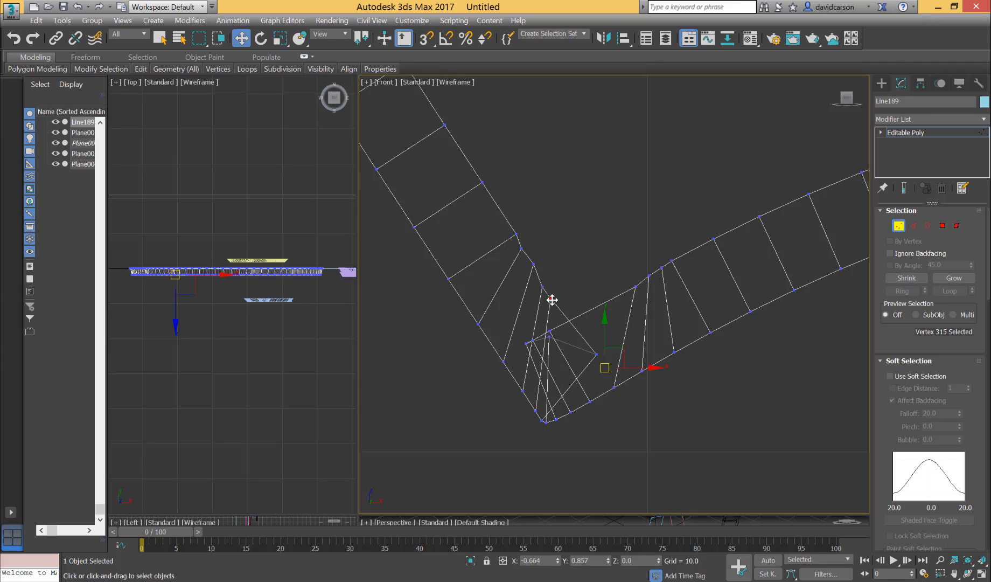
mouse_move(552, 300)
mouse_down()
mouse_move(558, 314)
mouse_move(551, 305)
mouse_up()
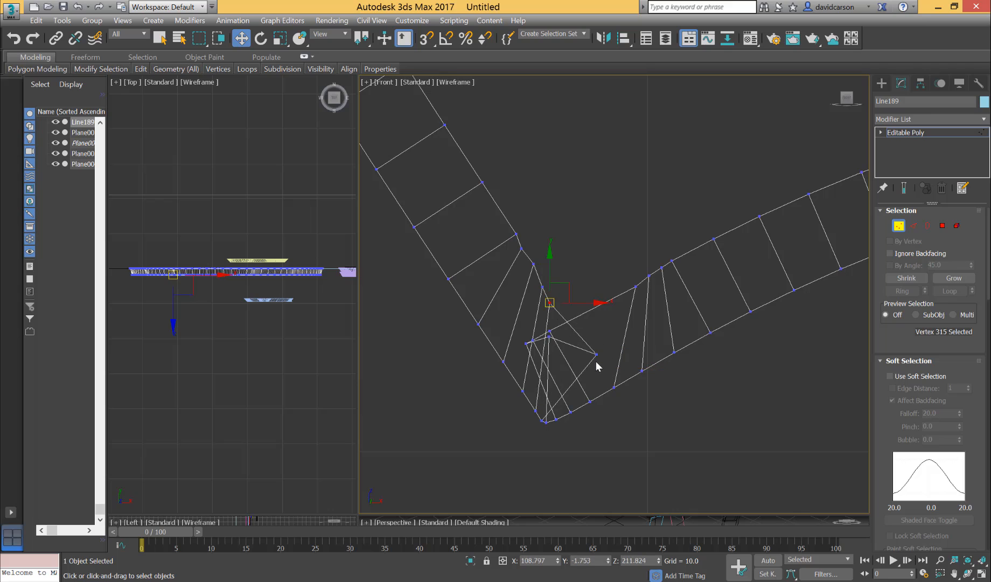
Pull the crossed inner vertices of the bottom band out of the lower-left corner tangle toward the band's inner edge.
click(530, 342)
drag(525, 344, 578, 275)
click(549, 332)
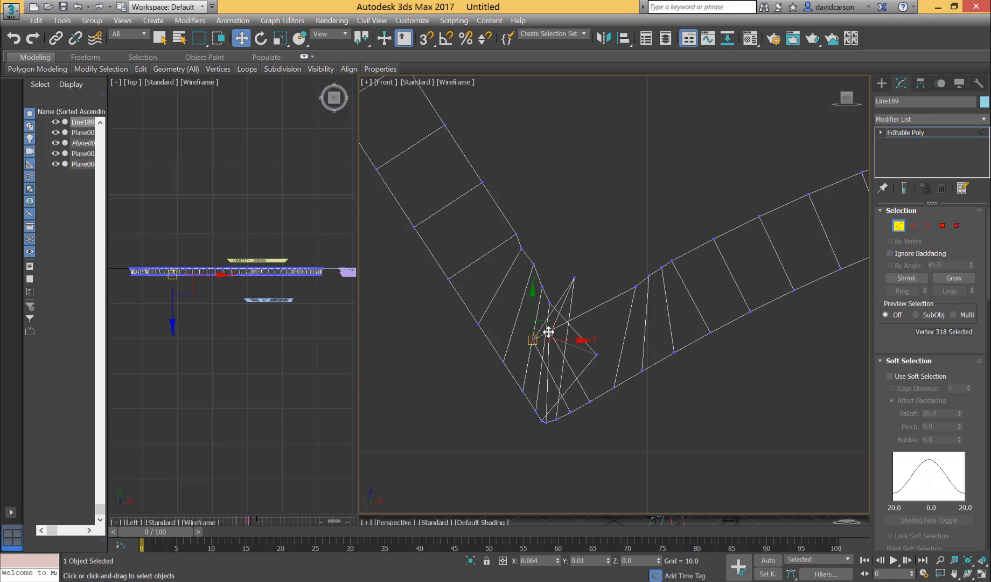
drag(549, 333, 590, 289)
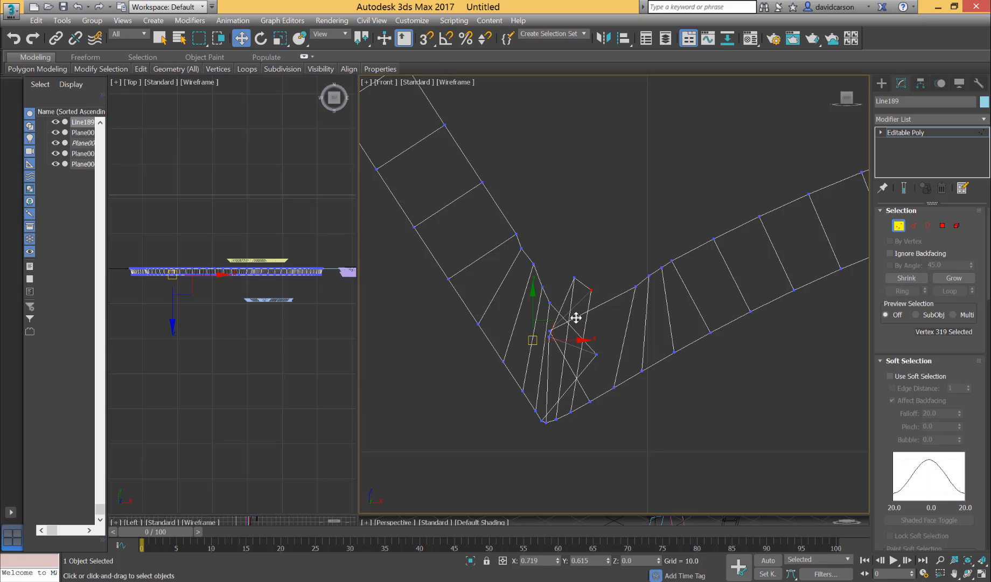
drag(552, 328, 623, 291)
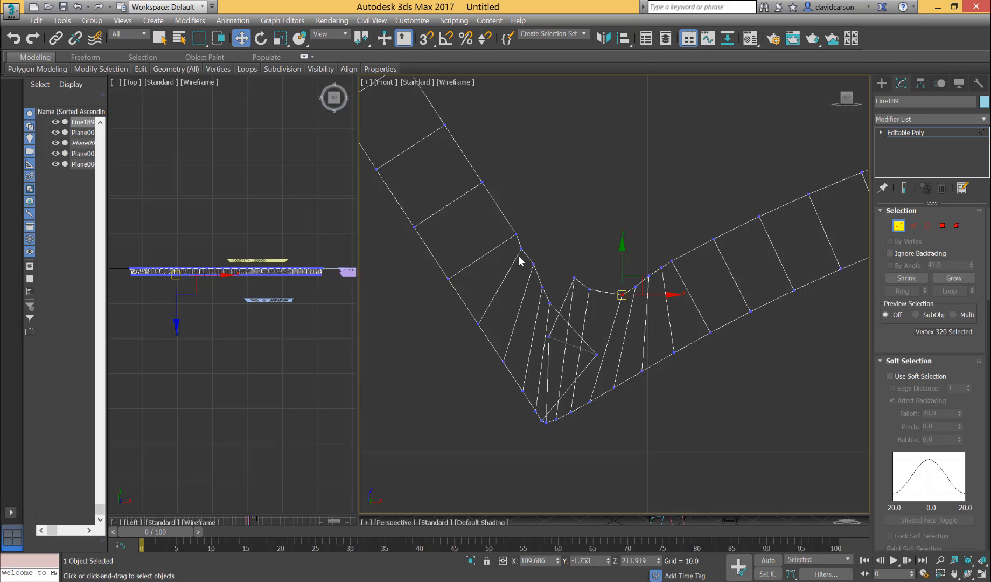
Redistribute six inner vertices of the left side band higher along its inner edge so their edges fan into the lower-left corner.
drag(515, 235, 490, 198)
drag(520, 248, 499, 214)
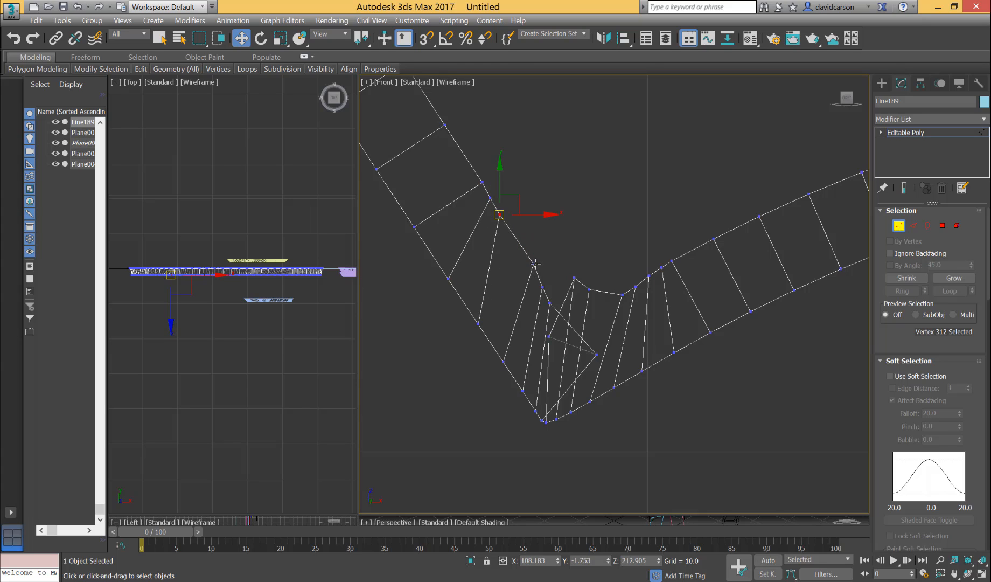
drag(535, 263, 508, 233)
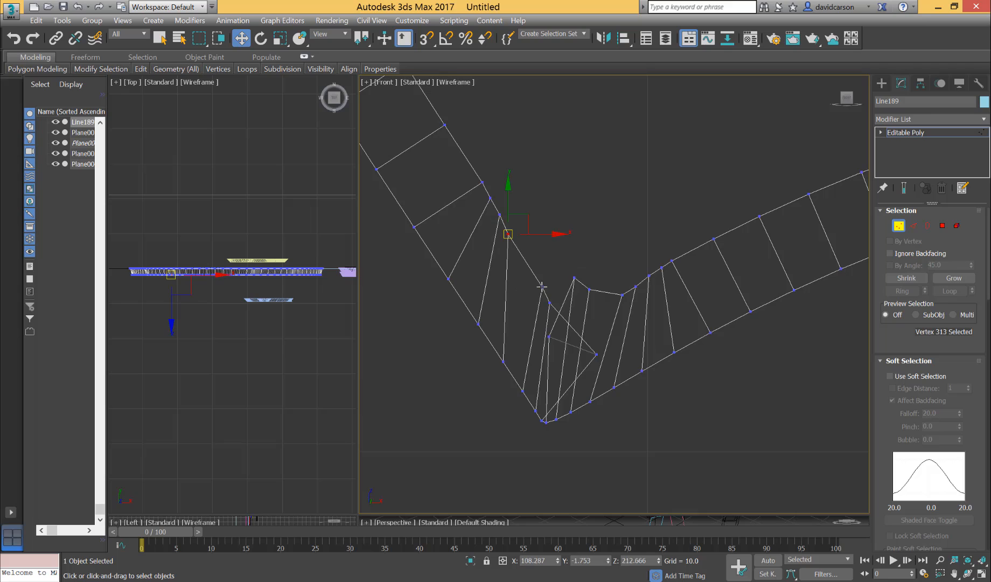
drag(542, 286, 520, 252)
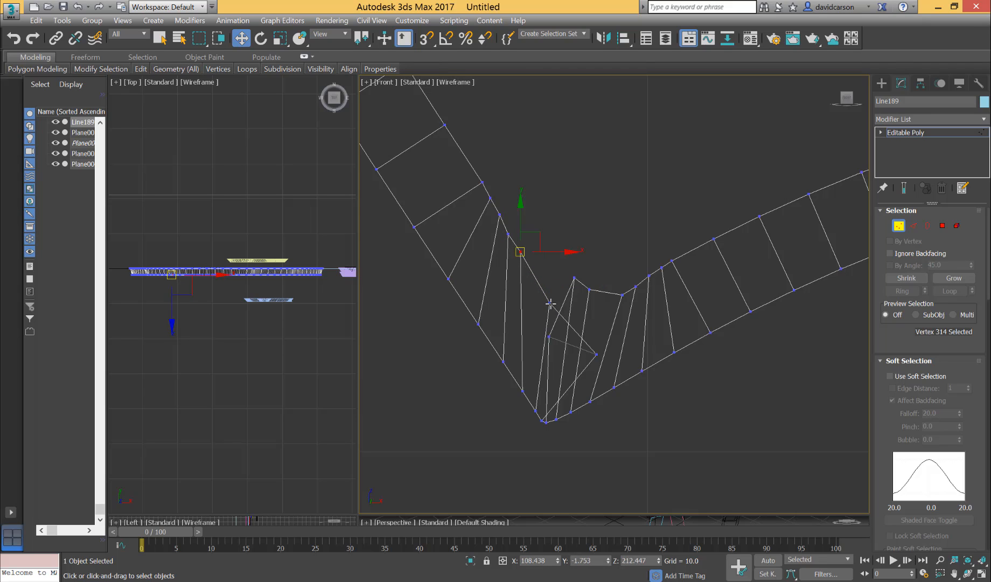
drag(550, 303, 528, 268)
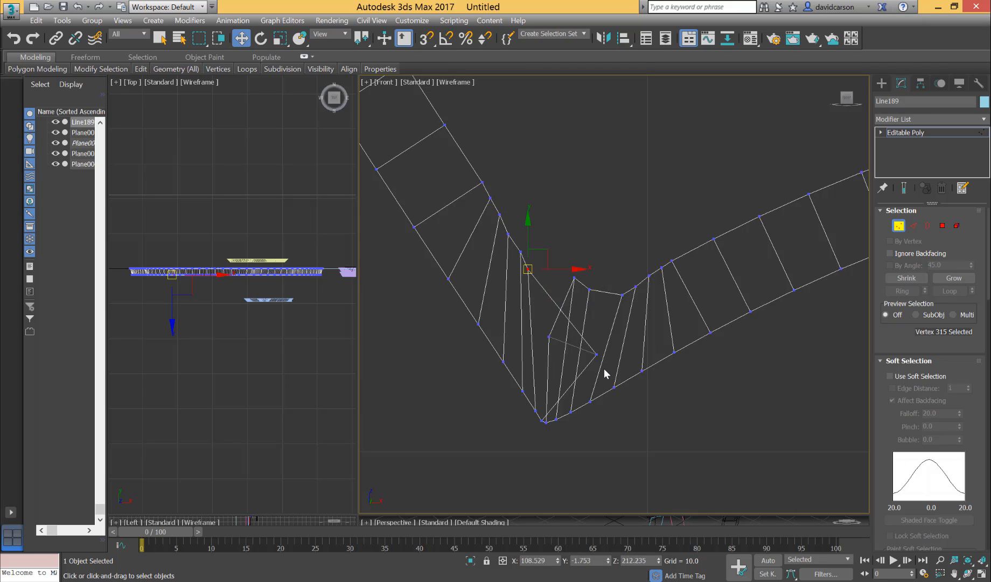
drag(595, 354, 539, 287)
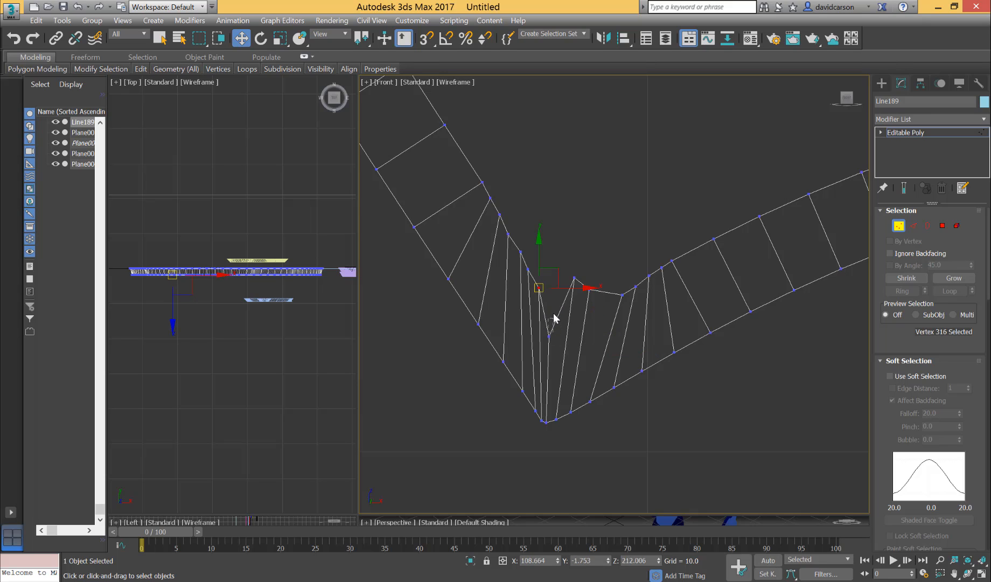
Reposition the remaining inner vertices at the lower-left corner to form a single inner point without crossing edges.
click(550, 335)
drag(554, 321, 593, 303)
click(615, 262)
scroll(718, 398, down, 5)
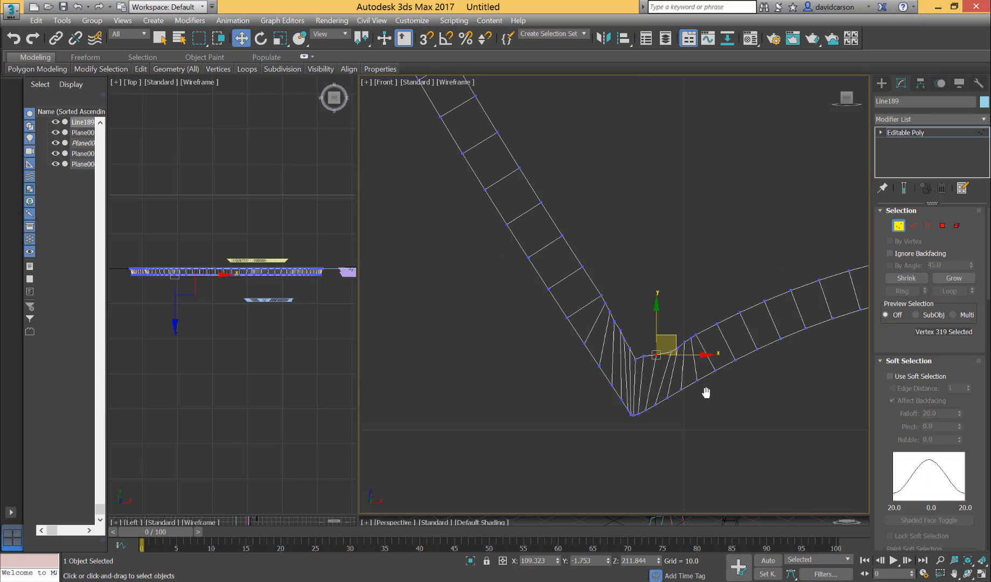
Switch the Front view's shading to Flat Color to check the corrected lower-left corner.
click(452, 83)
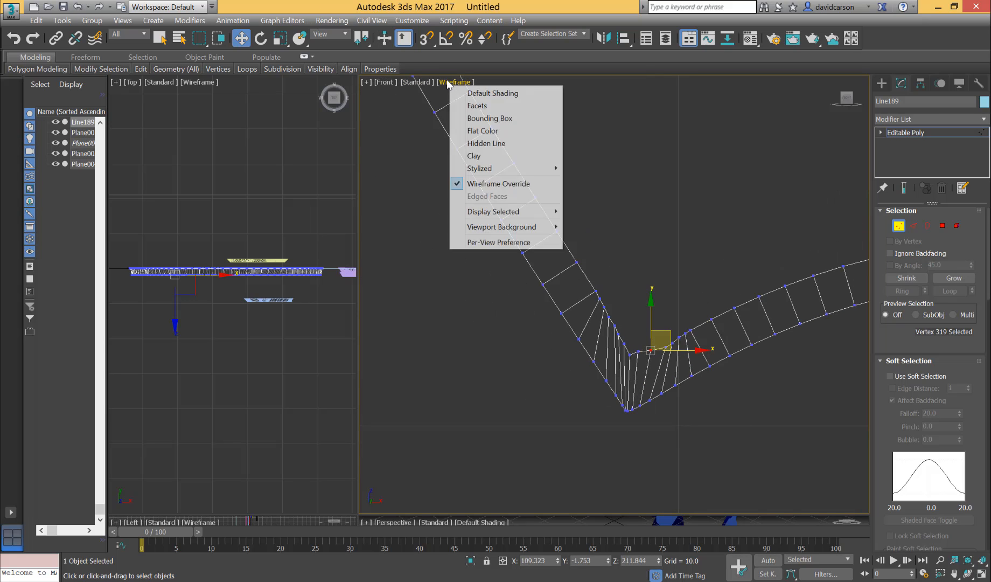
click(487, 133)
scroll(752, 370, up, 5)
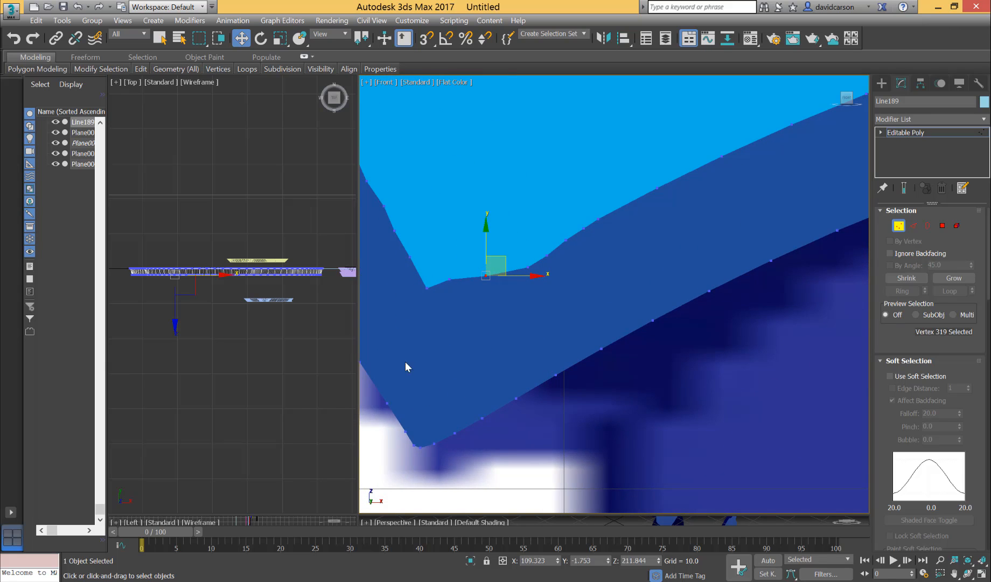
Inspect the torso's dark border around the outline, focusing on overlapping bevel geometry at the upper-left corner.
scroll(717, 398, down, 8)
middle_drag(717, 398, 654, 428)
scroll(649, 355, down, 2)
scroll(630, 228, up, 2)
middle_drag(643, 223, 681, 291)
scroll(655, 289, up, 5)
scroll(653, 291, up, 2)
middle_drag(584, 319, 751, 270)
scroll(743, 275, up, 4)
middle_drag(575, 257, 644, 262)
scroll(619, 262, up, 2)
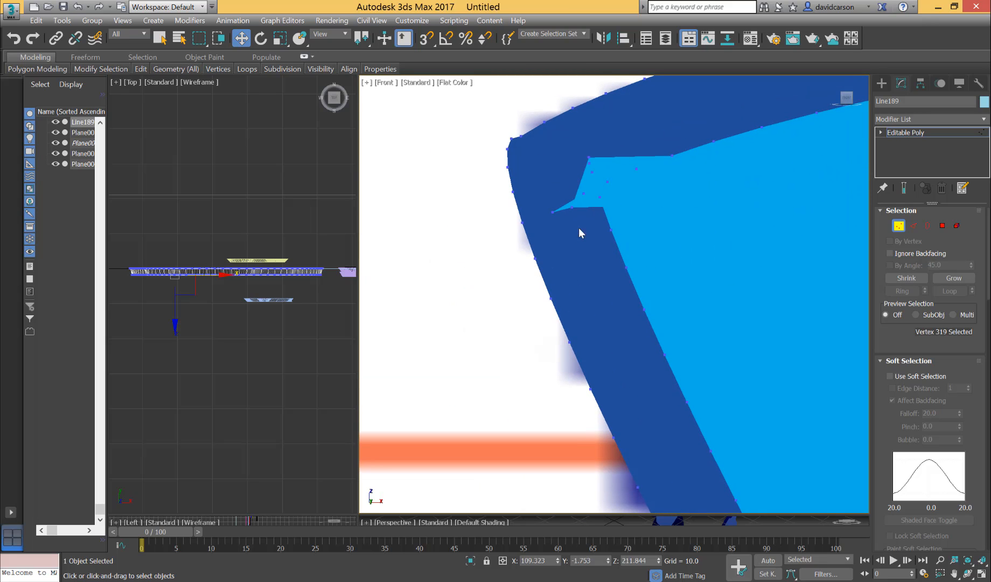
scroll(717, 205, down, 10)
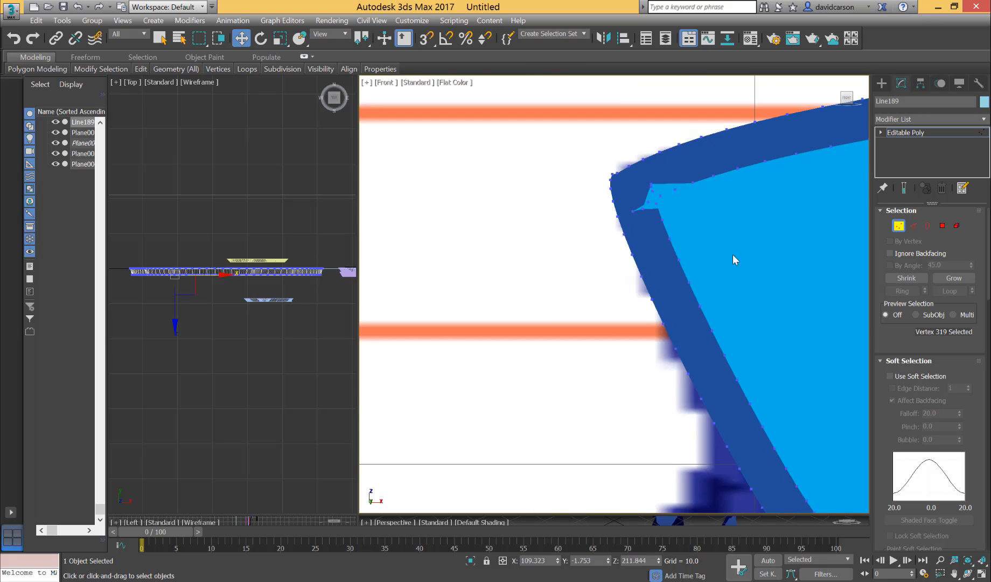
middle_drag(774, 288, 506, 264)
scroll(617, 312, up, 4)
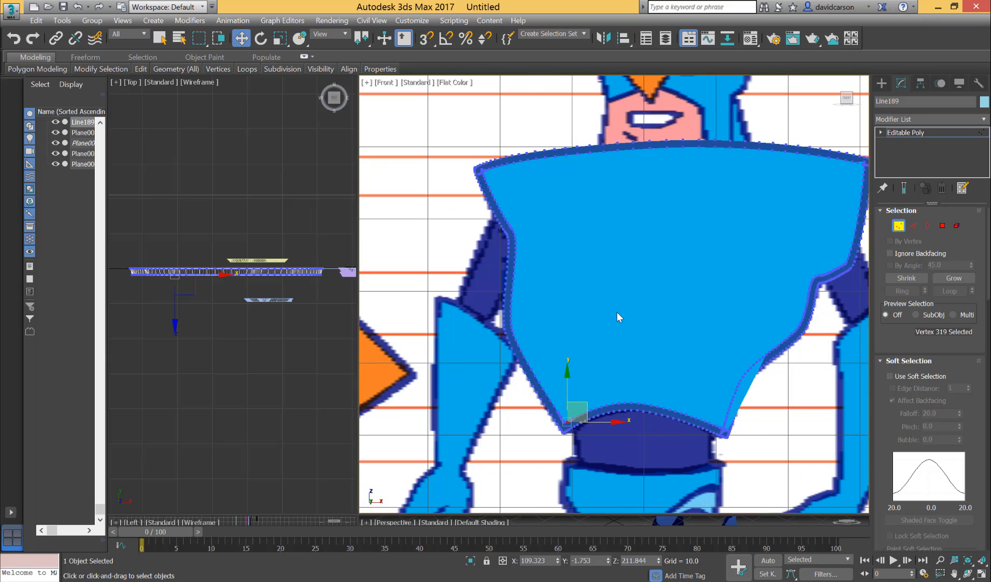
scroll(618, 313, down, 2)
scroll(592, 278, up, 6)
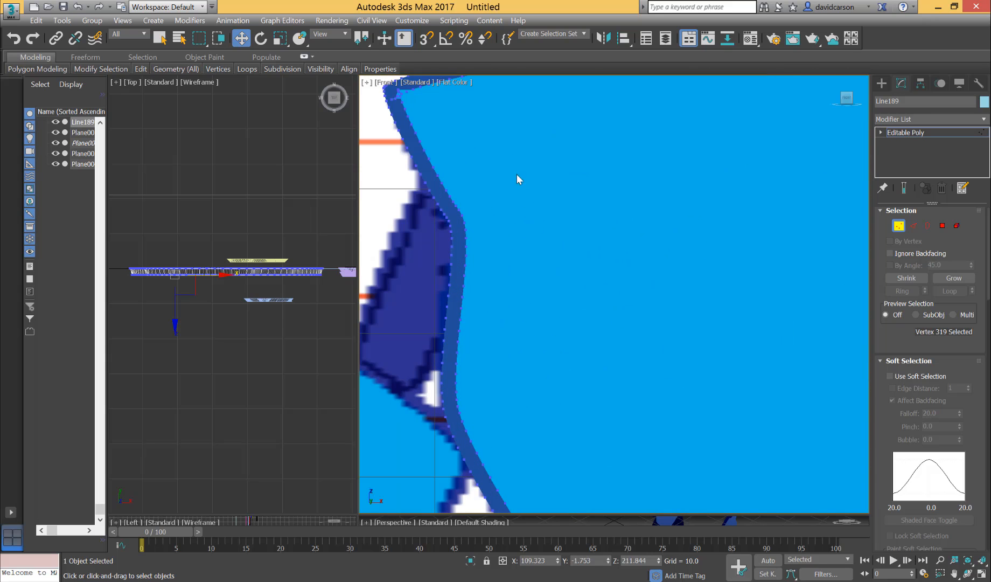
middle_drag(576, 218, 795, 438)
scroll(655, 291, up, 6)
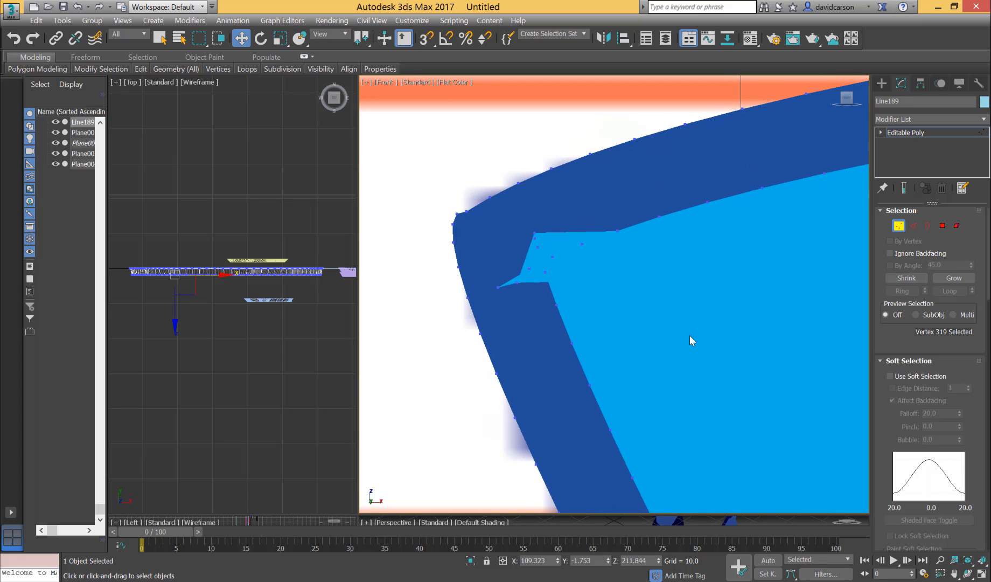
scroll(628, 288, down, 2)
middle_drag(620, 294, 547, 220)
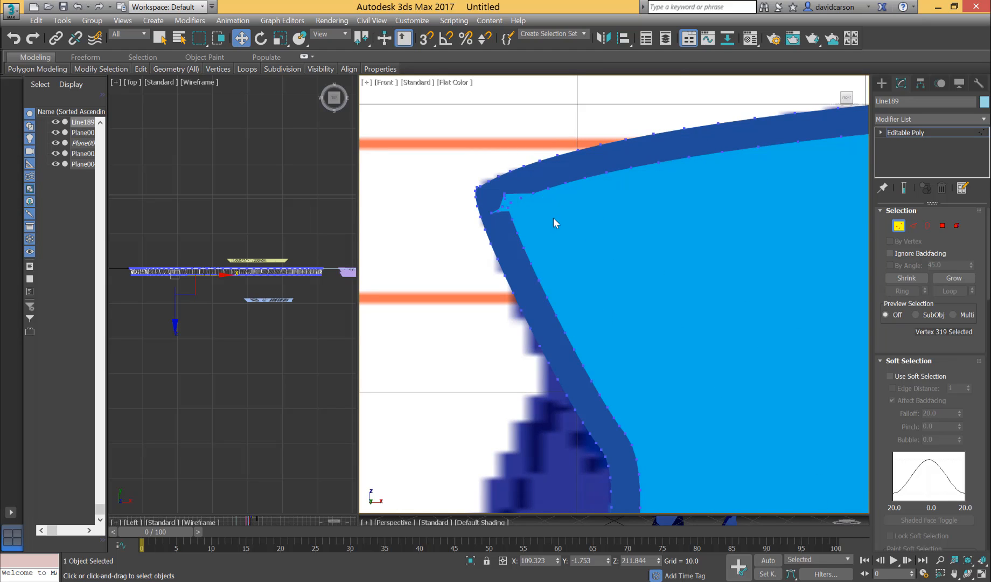
scroll(637, 288, up, 2)
middle_drag(637, 288, 761, 377)
scroll(796, 431, up, 1)
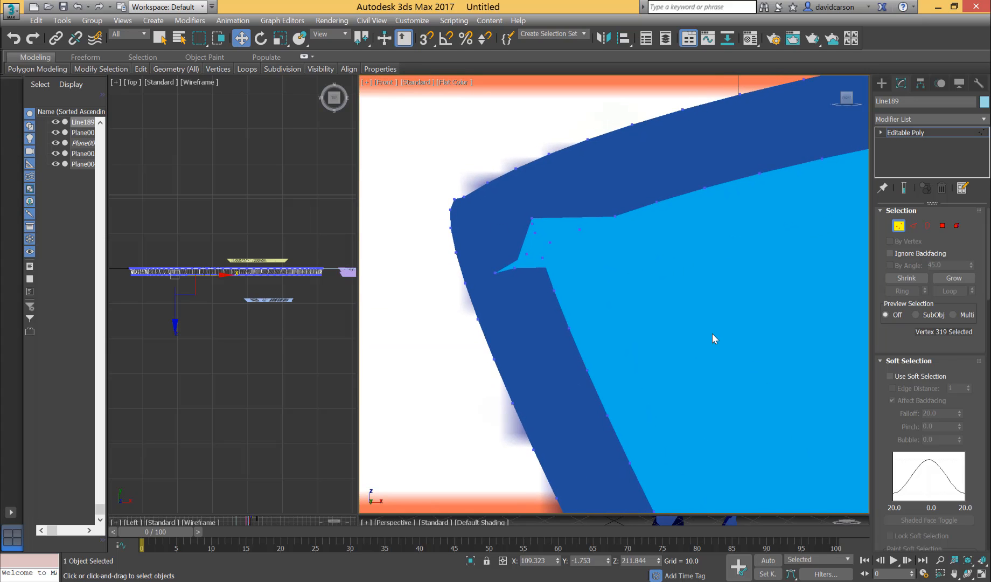
Switch the Front view back to Wireframe Override at the torso's upper-left corner, keeping vertex editing on.
click(451, 83)
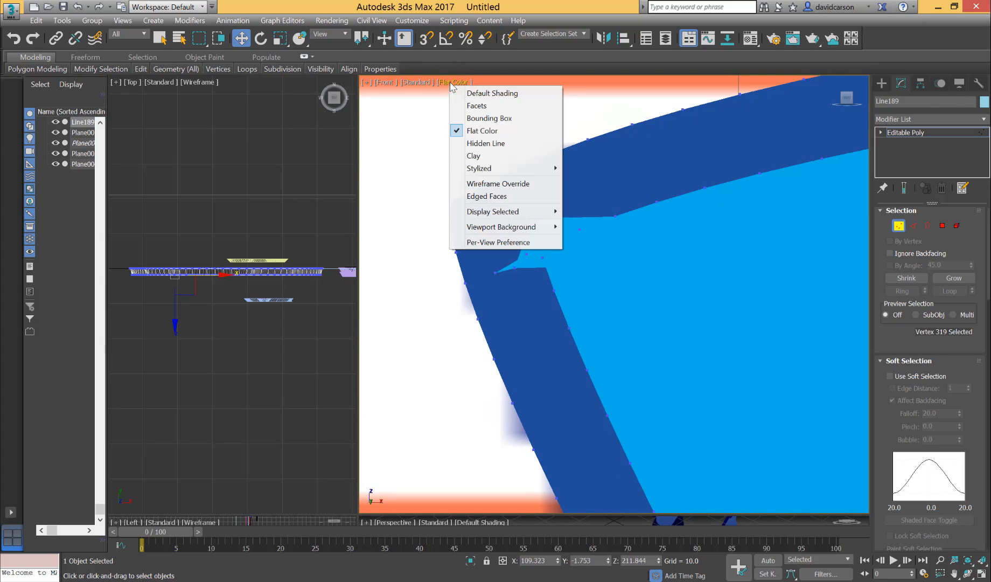
click(484, 183)
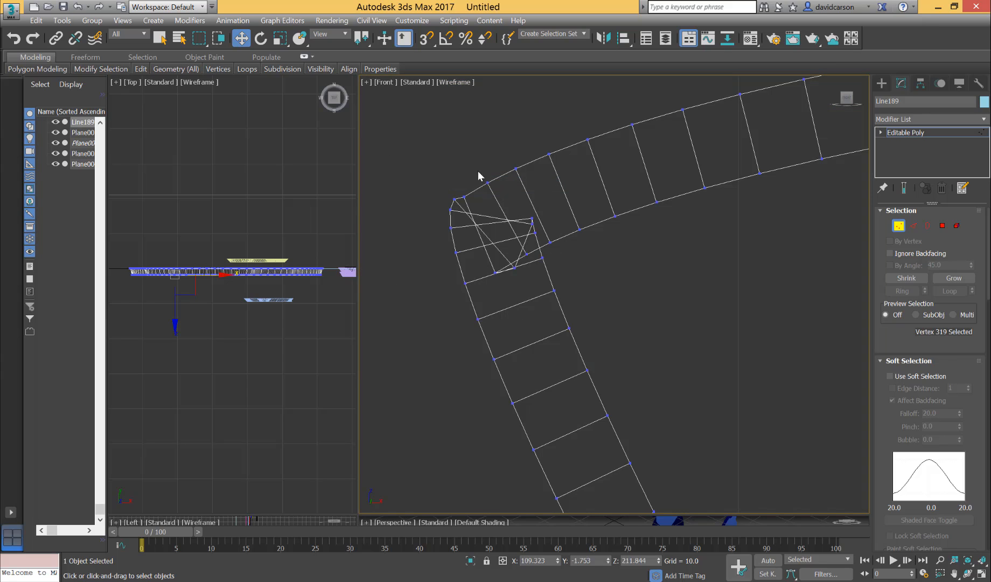
click(899, 227)
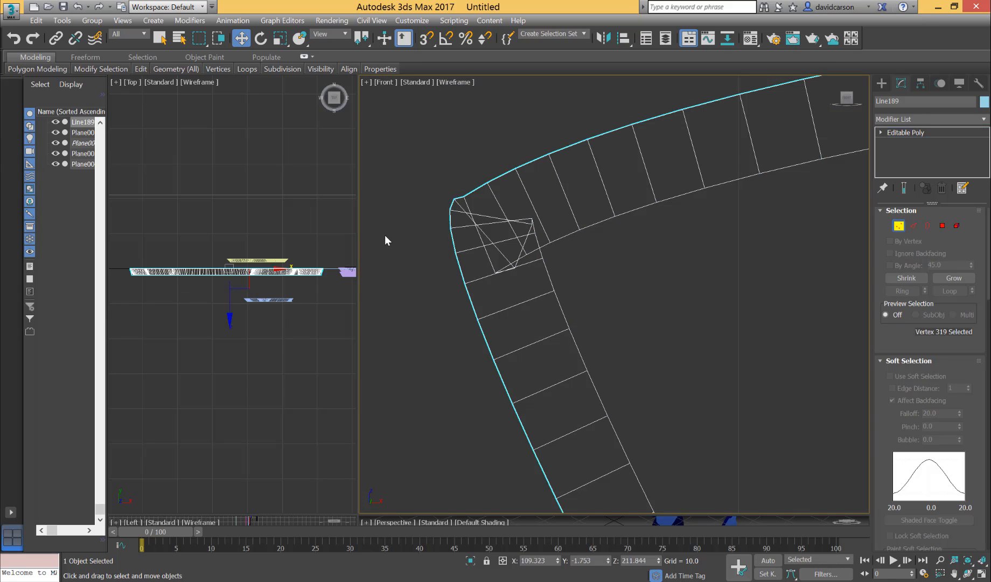
click(899, 227)
Round the outer edge at the upper-left corner by raising one vertex, and slide inner top-band vertices away from the corner.
drag(464, 198, 467, 189)
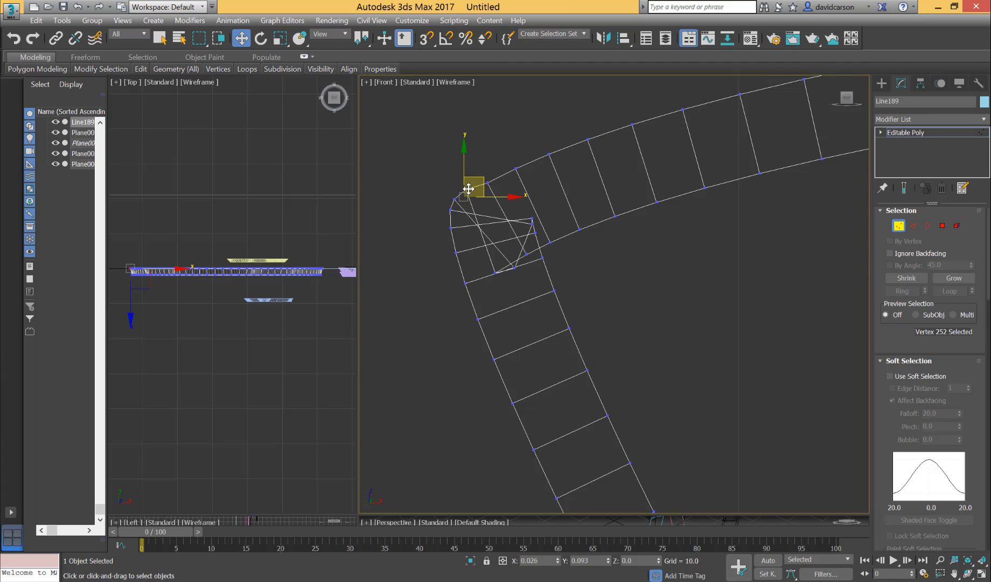
click(580, 232)
drag(597, 220, 617, 209)
Examine the wireframe band along the torso's right side for crossed or overlapping edges.
middle_drag(653, 275, 657, 279)
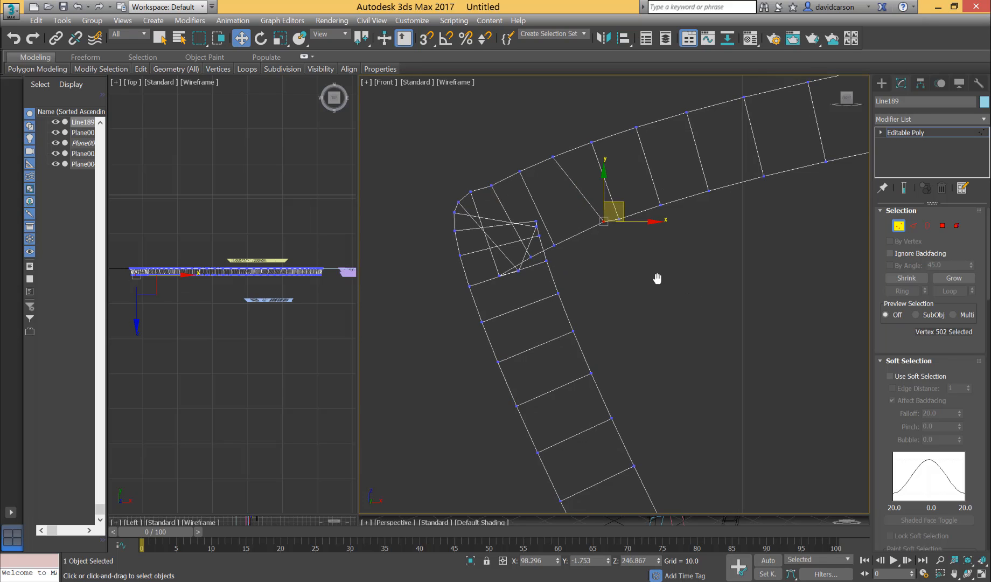
scroll(657, 278, down, 8)
middle_drag(724, 301, 505, 491)
scroll(709, 305, up, 1)
scroll(708, 305, up, 2)
scroll(843, 332, down, 2)
scroll(821, 338, up, 2)
scroll(697, 368, up, 7)
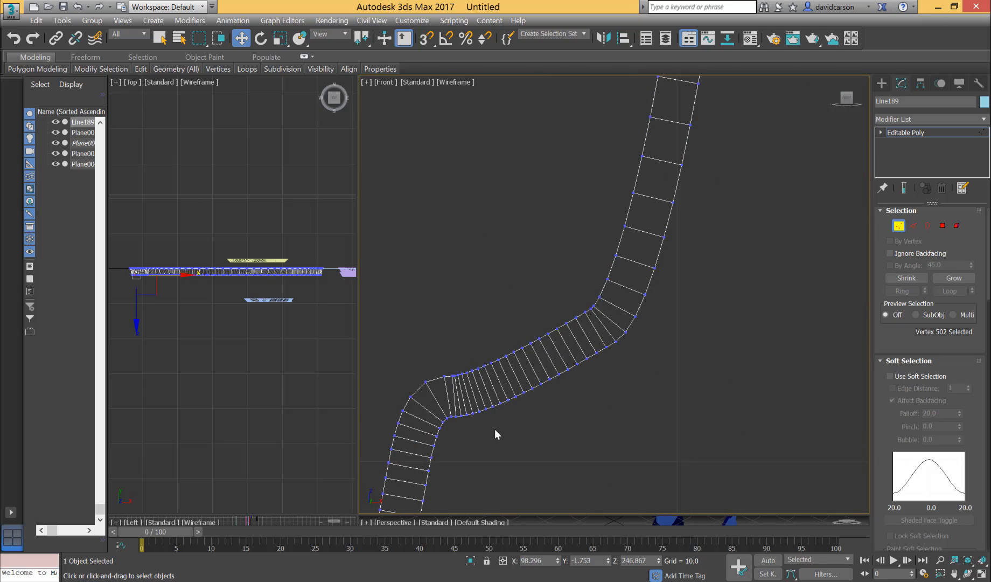
Follow the torso's right side up to its upper-right corner and display the Front view in Flat Color.
middle_drag(692, 229, 656, 432)
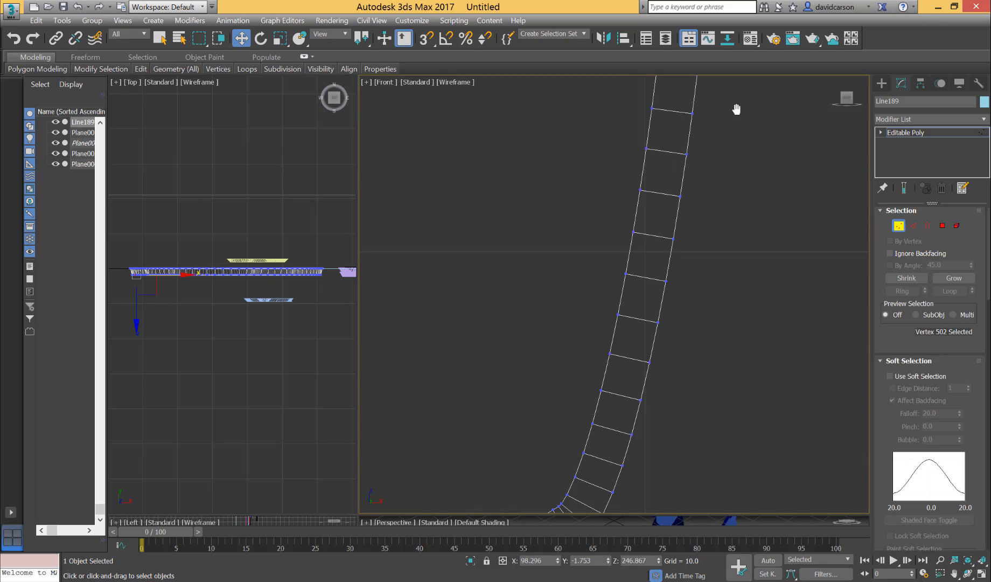
middle_drag(736, 110, 697, 345)
scroll(696, 345, down, 2)
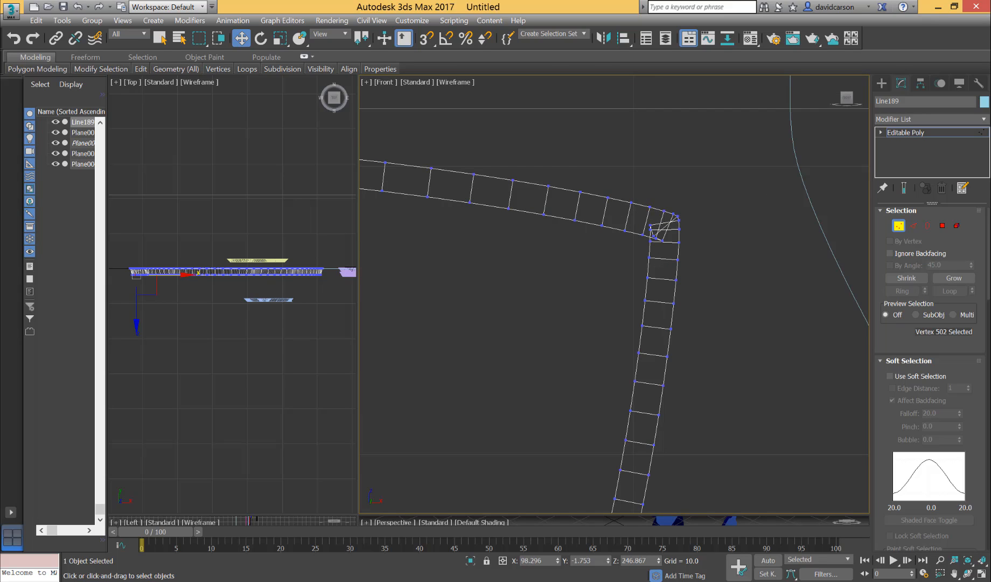
click(450, 82)
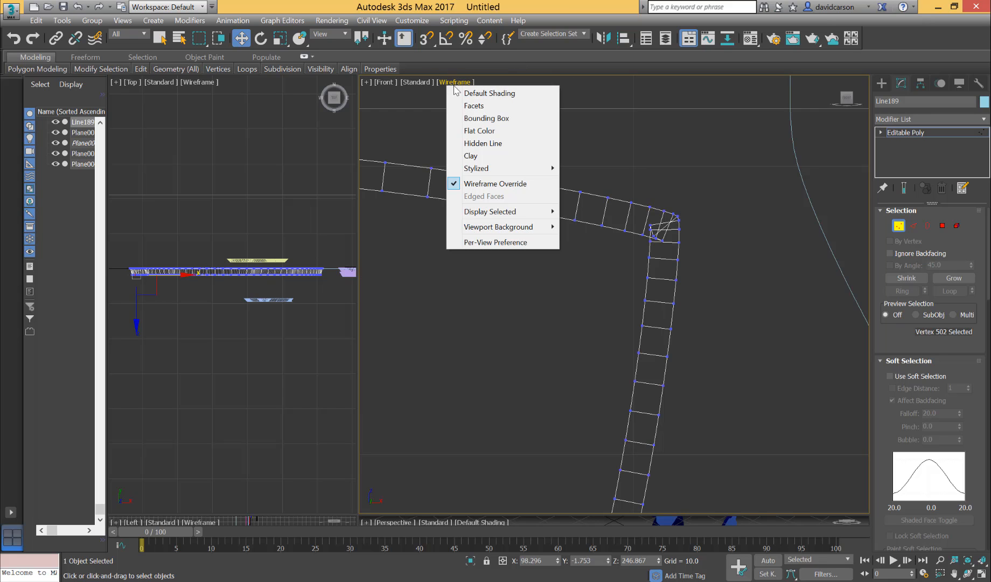
click(472, 132)
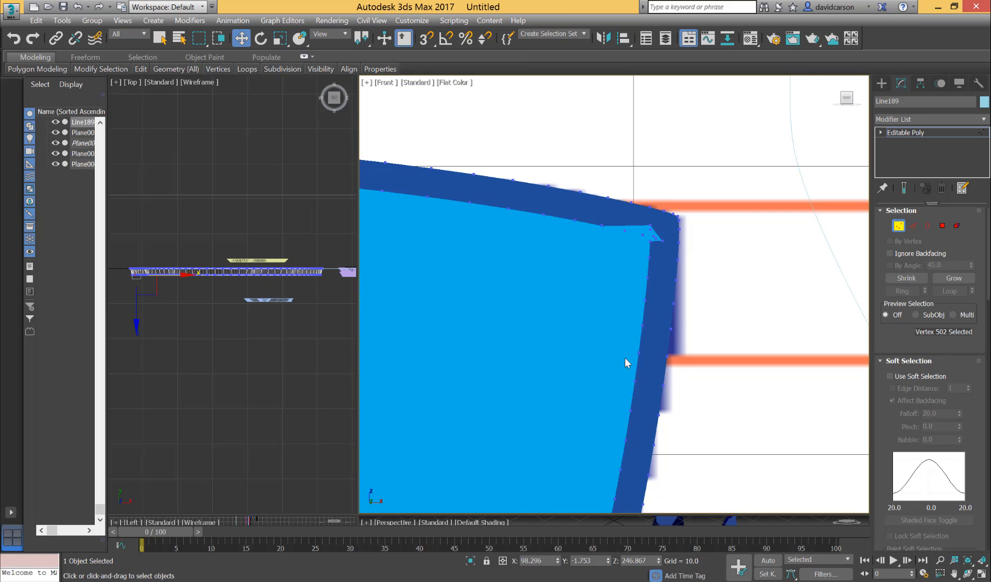
Examine the torso's shaded border against the reference drawing, focusing on the gap and overlapping bevel at the lower-right corner.
scroll(717, 238, down, 1)
middle_drag(717, 238, 748, 252)
scroll(547, 344, down, 4)
scroll(748, 252, up, 2)
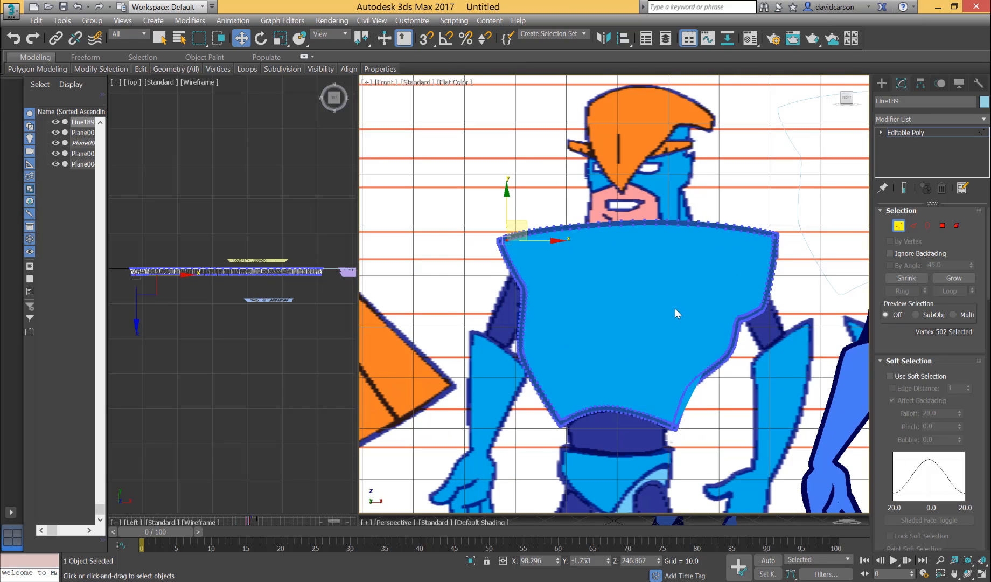
scroll(675, 308, up, 5)
middle_drag(675, 308, 726, 265)
scroll(722, 266, down, 4)
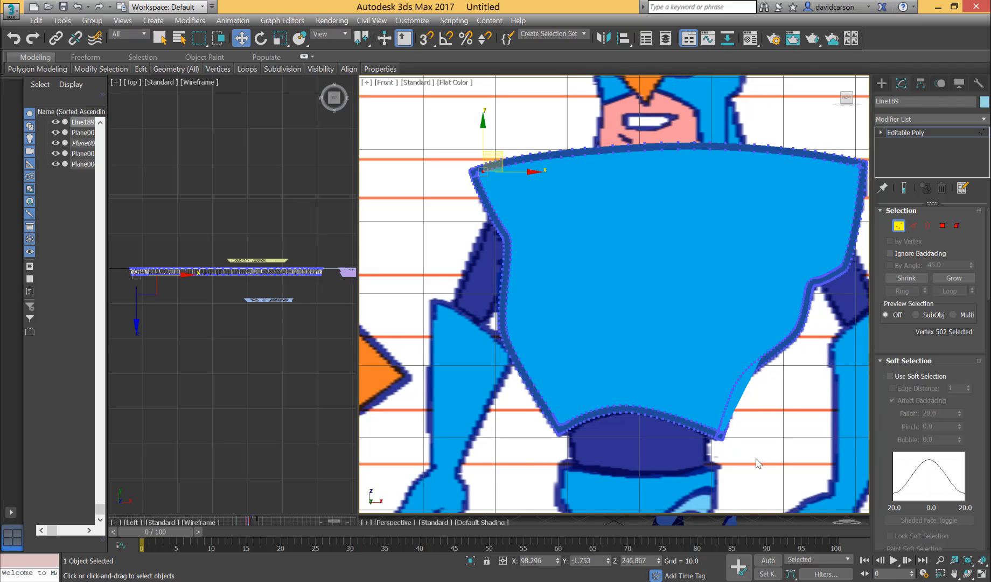
scroll(756, 459, up, 5)
middle_drag(738, 417, 689, 454)
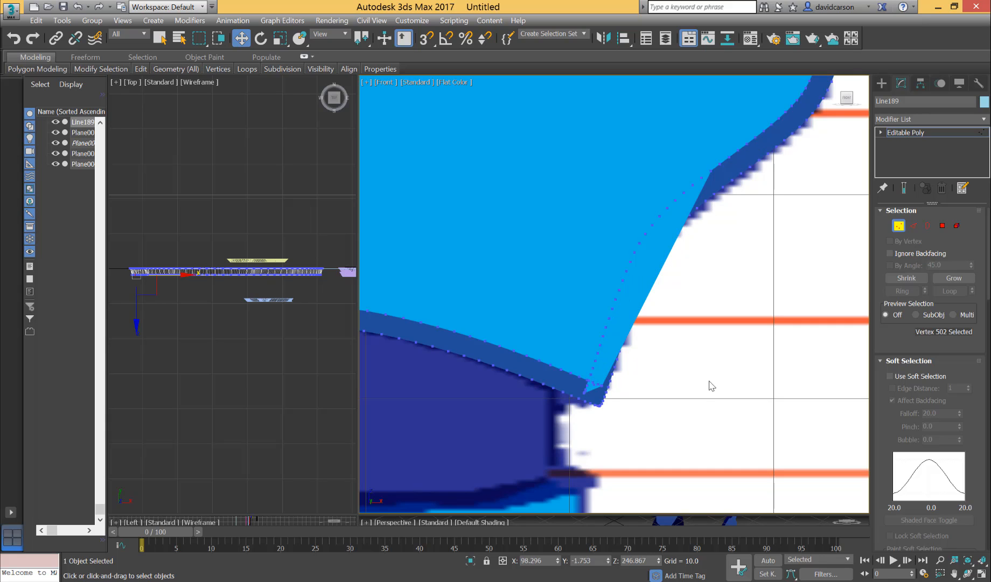
scroll(710, 385, up, 4)
scroll(810, 393, down, 4)
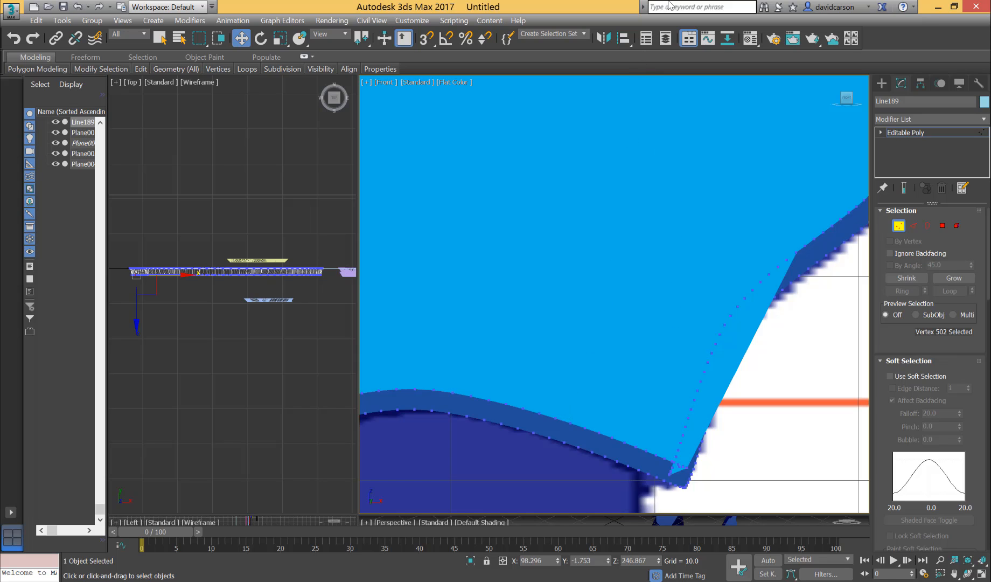
scroll(763, 405, up, 4)
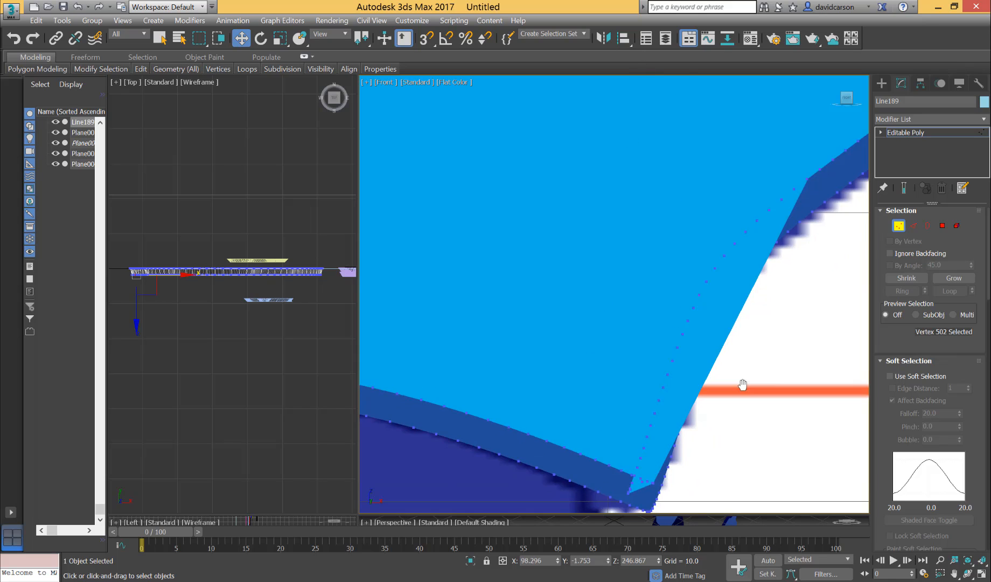
scroll(715, 358, down, 1)
scroll(694, 380, down, 2)
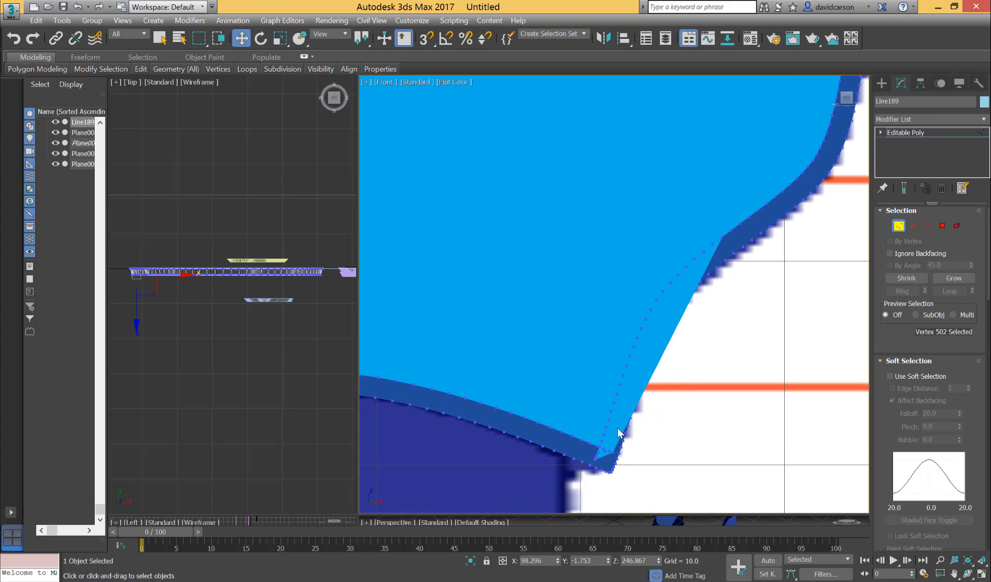
middle_drag(721, 373, 770, 321)
scroll(770, 322, up, 2)
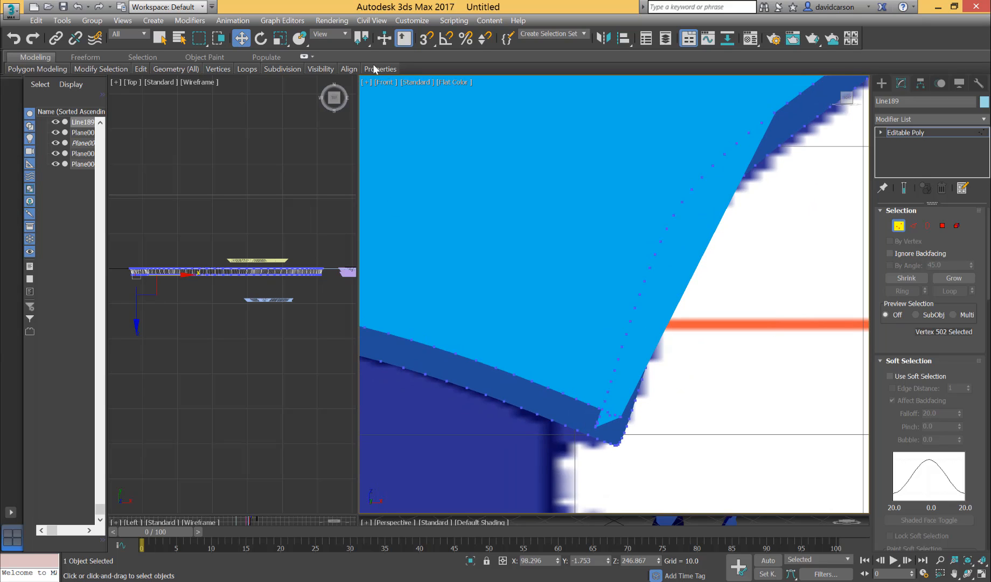
Switch the Front view to Wireframe Override at the torso's lower-right corner.
mouse_move(375, 68)
click(455, 82)
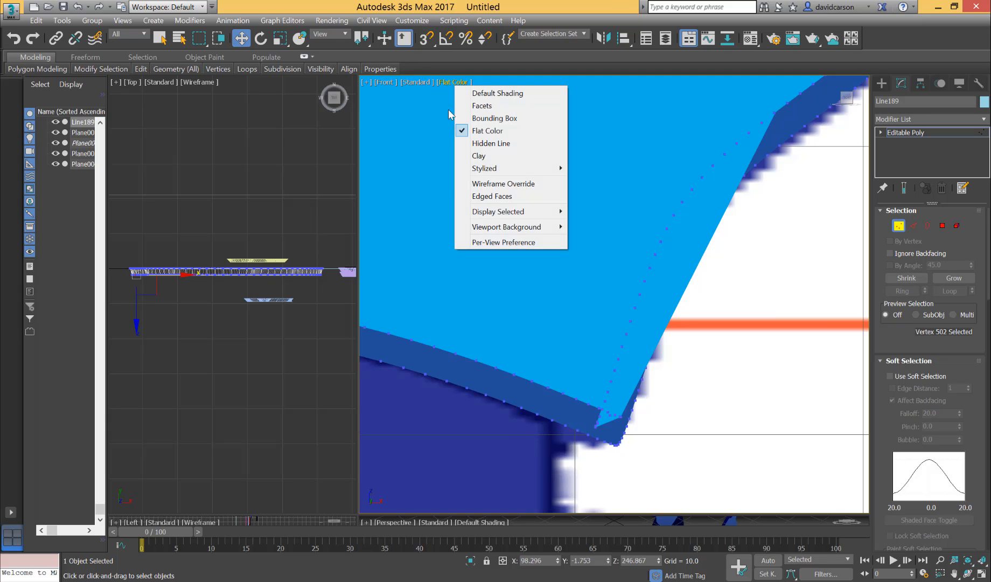
click(480, 183)
scroll(724, 323, up, 3)
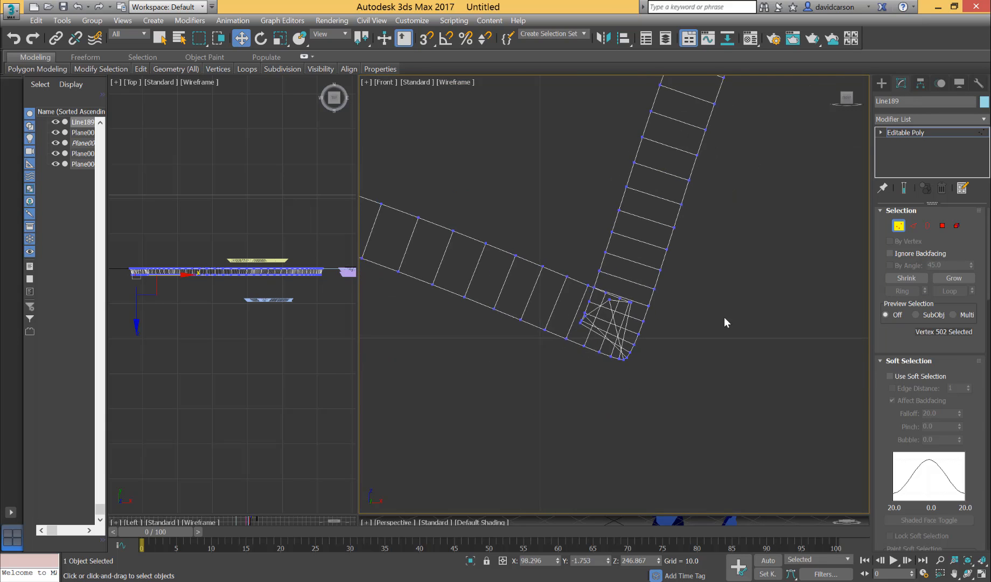
middle_drag(723, 323, 770, 379)
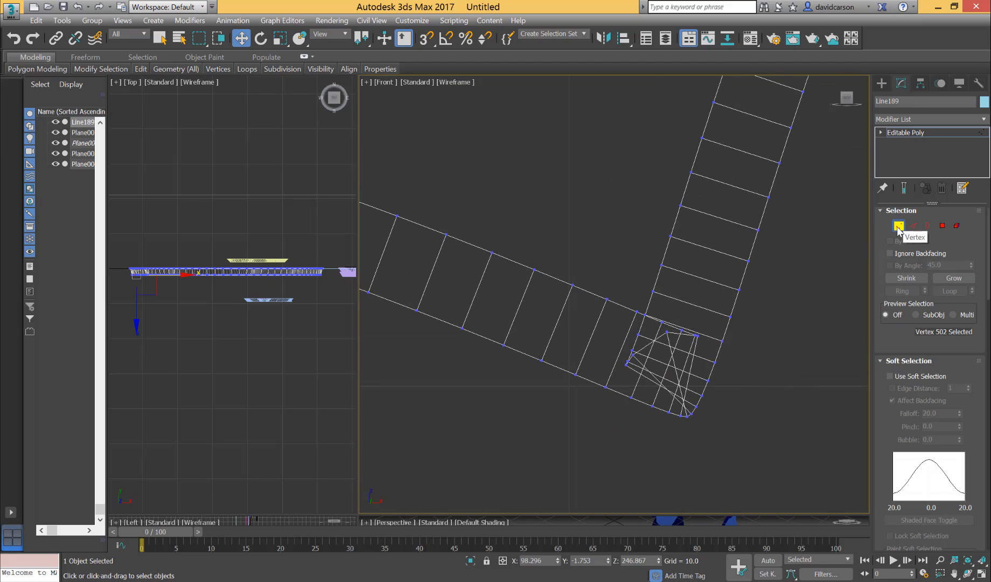
Turn off vertex editing and examine the outline and crossed bevel edges between the lower-right corner and the right-side curve.
click(898, 225)
middle_drag(692, 385, 607, 467)
scroll(607, 468, down, 2)
middle_drag(667, 419, 656, 413)
scroll(656, 413, down, 2)
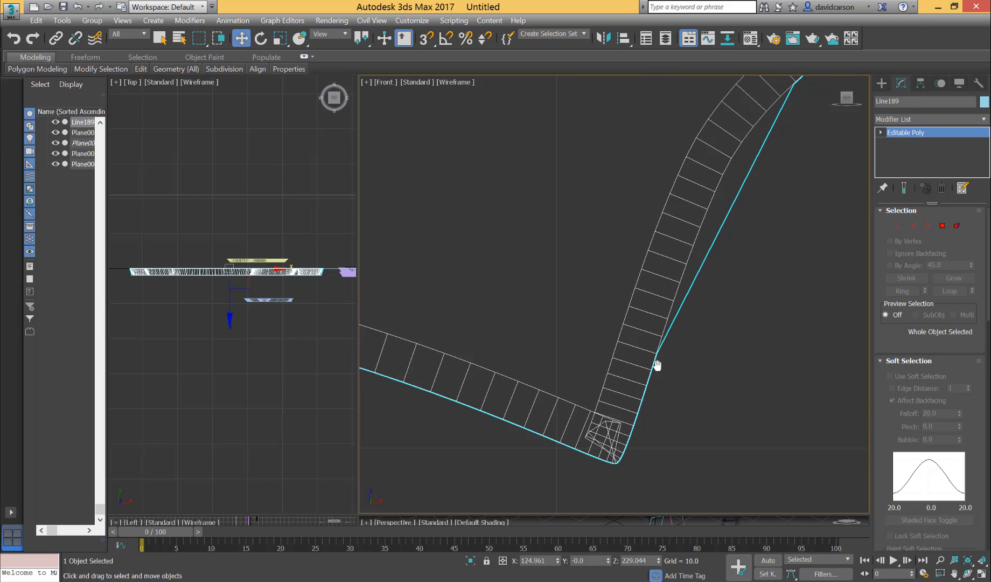
middle_drag(657, 365, 566, 416)
scroll(566, 415, down, 2)
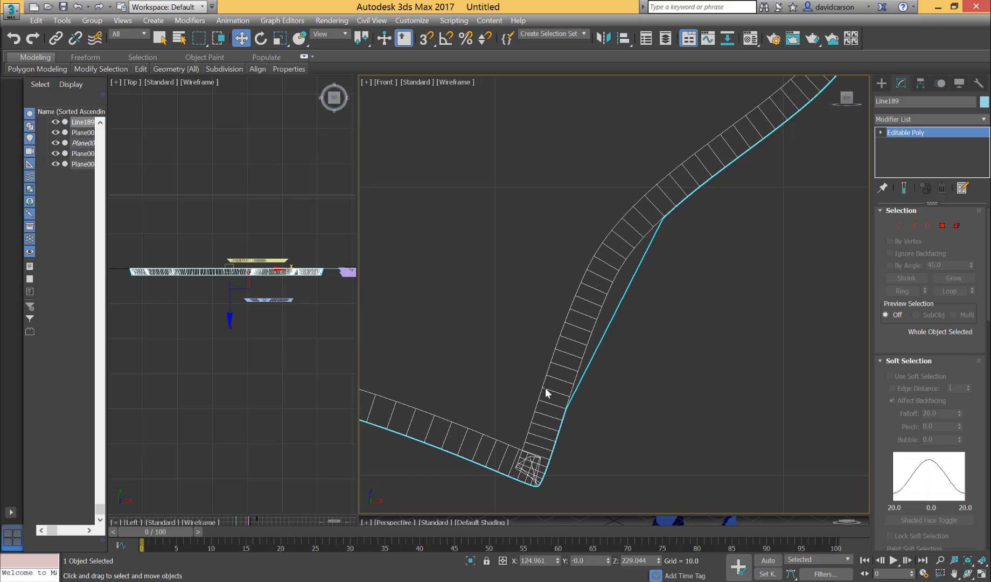
scroll(781, 294, up, 1)
middle_drag(693, 380, 864, 343)
scroll(701, 368, up, 2)
scroll(793, 363, up, 1)
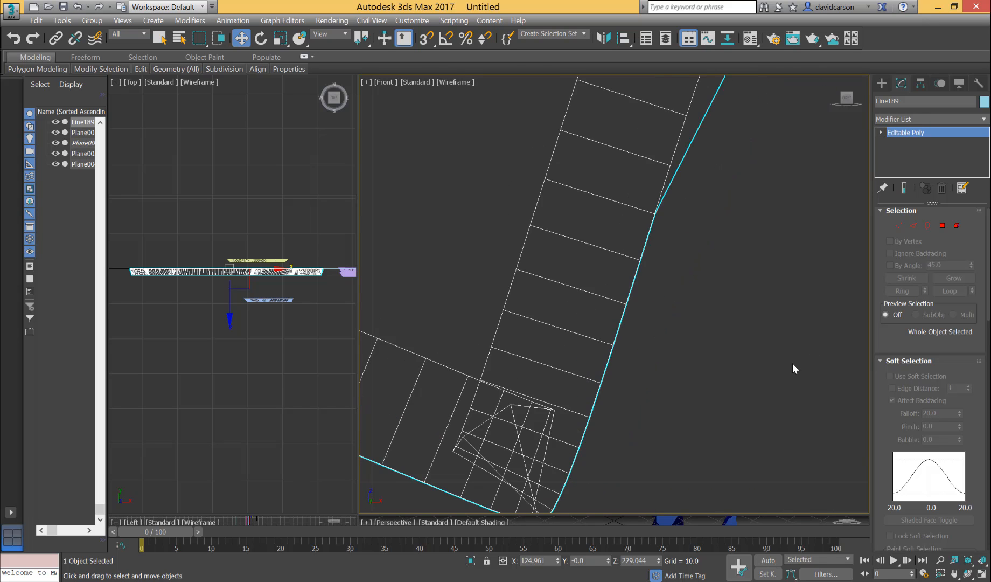
scroll(792, 363, down, 1)
middle_drag(596, 392, 583, 345)
scroll(584, 347, up, 2)
middle_drag(585, 349, 879, 232)
Turn vertex editing back on and slide four inner vertices of the bottom band away from the lower-right corner.
click(897, 225)
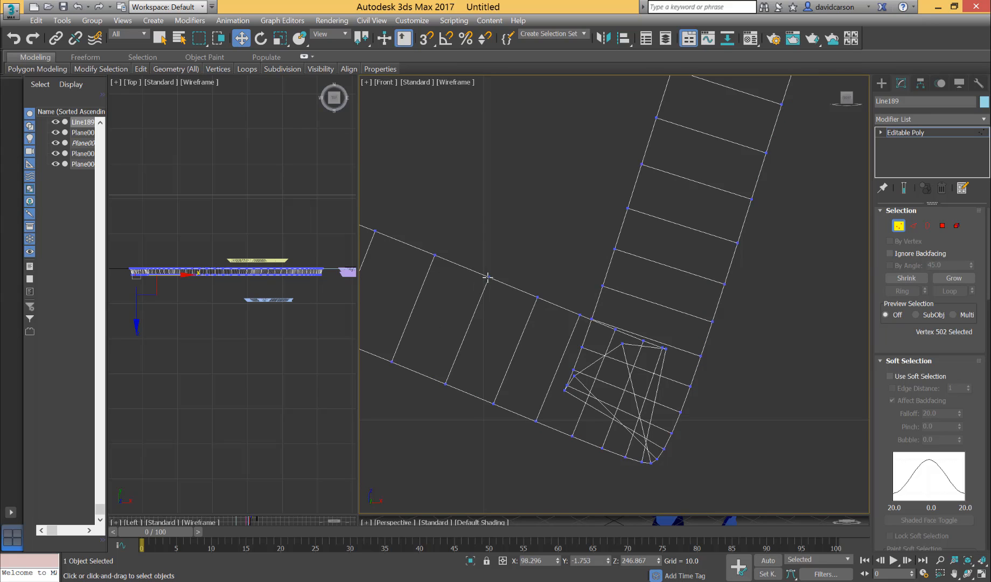
drag(487, 277, 450, 264)
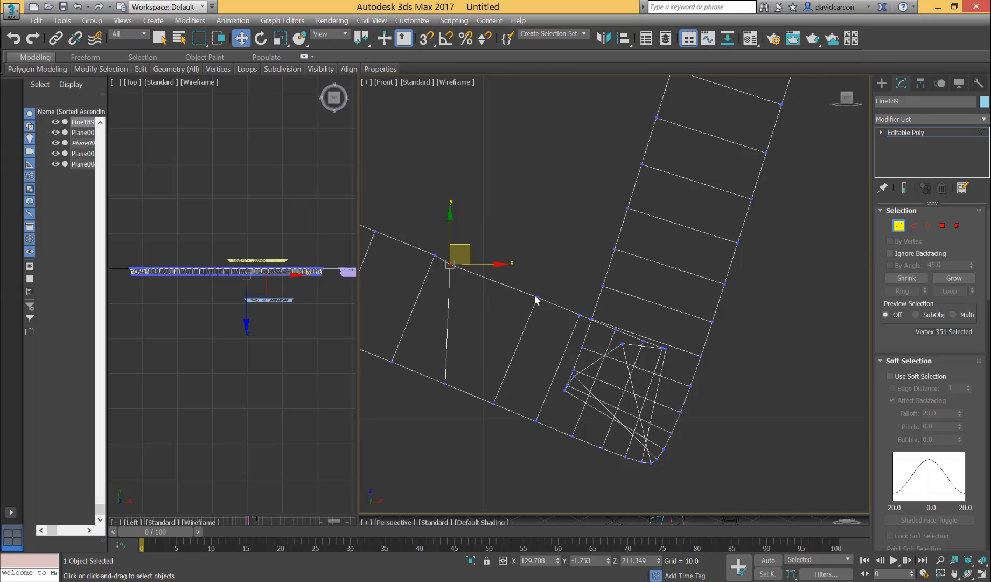
click(534, 305)
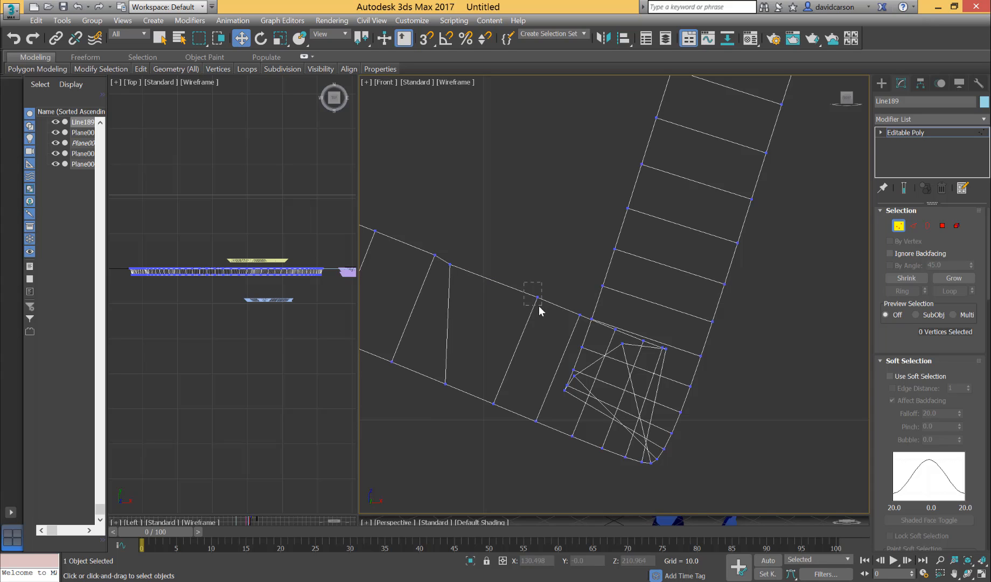
drag(537, 297, 468, 271)
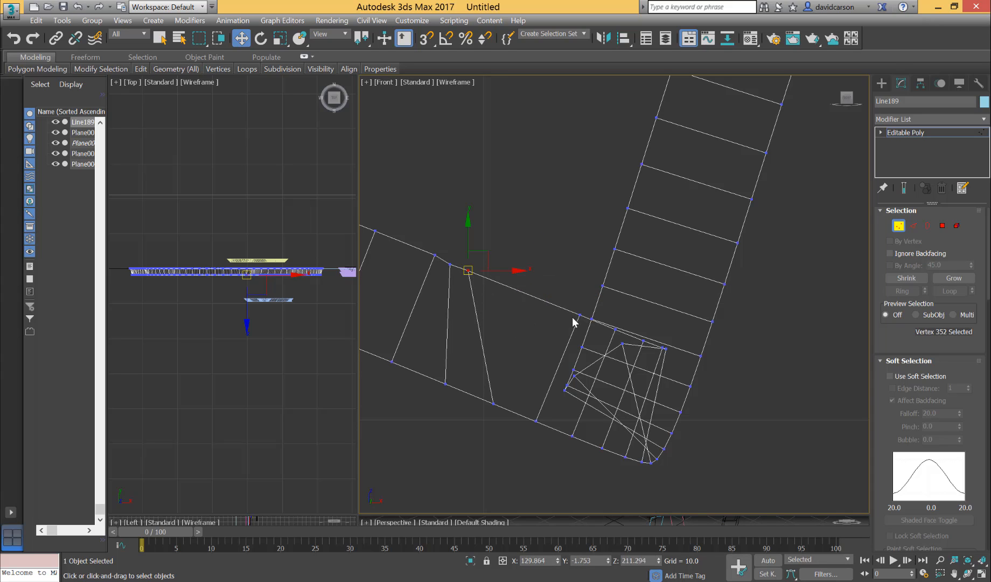
drag(579, 316, 485, 280)
drag(592, 319, 504, 287)
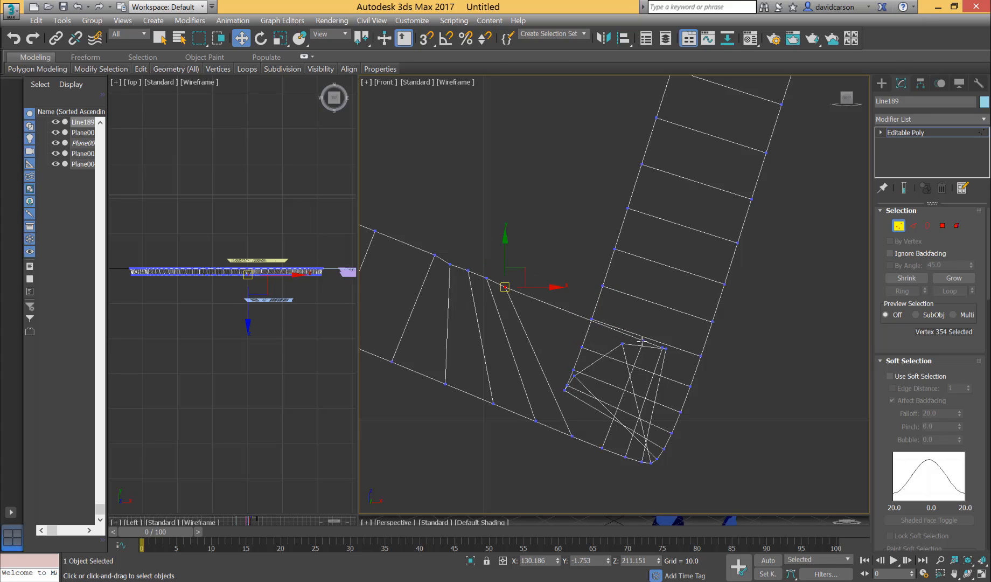
Pull four more tangled bottom-band vertices out of the overlap, spacing them along the inner edge toward the lower-right corner.
drag(644, 340, 521, 295)
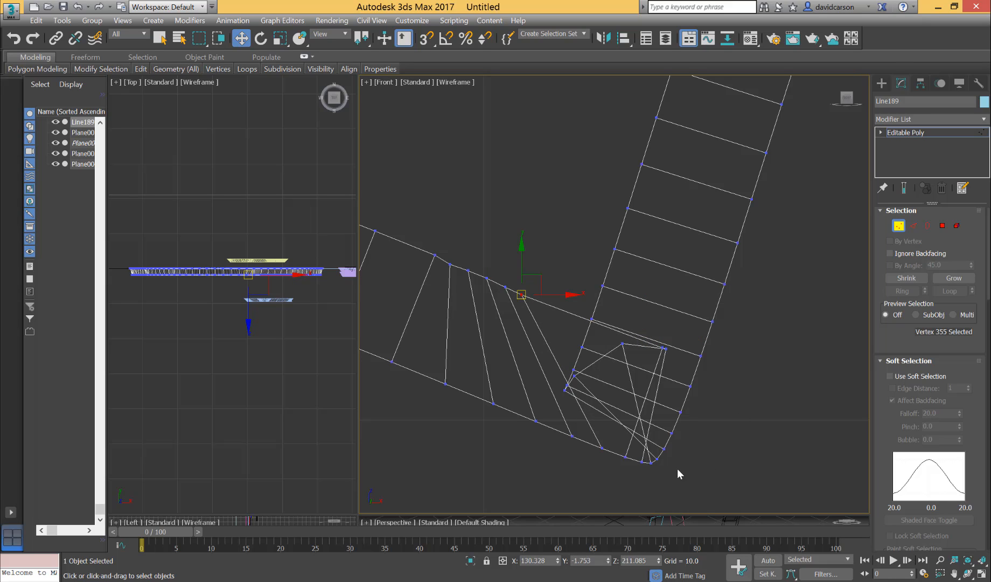
click(663, 349)
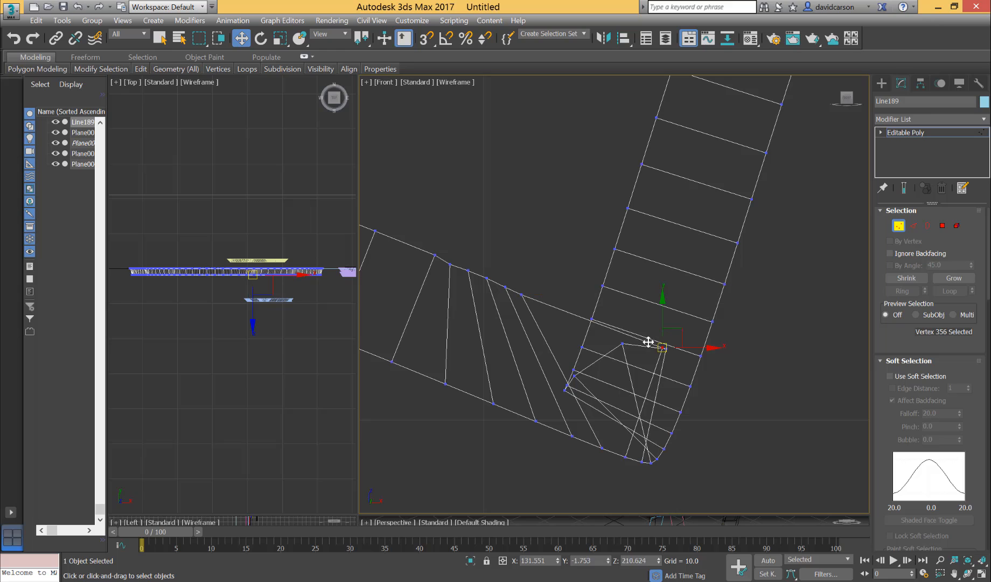
click(536, 304)
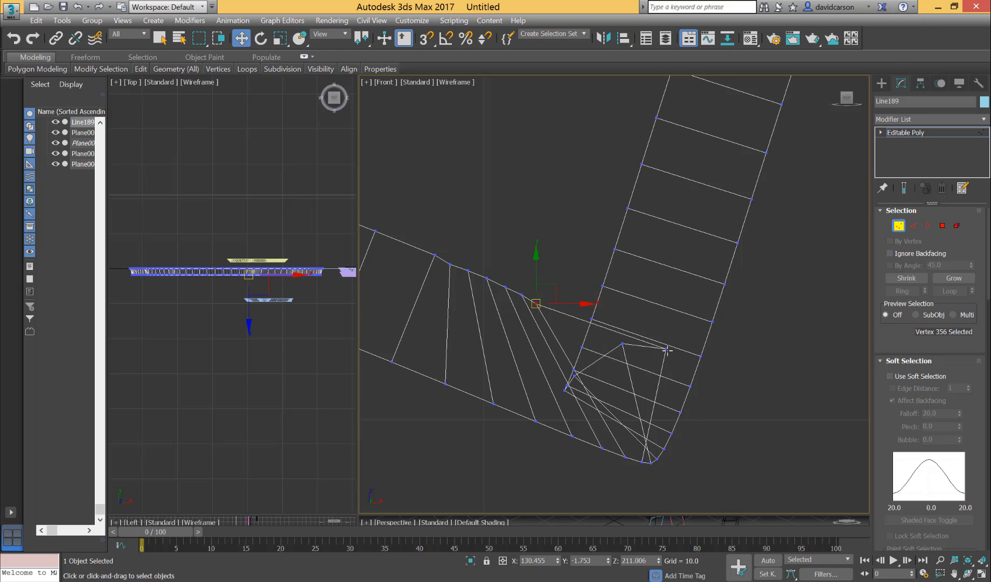
drag(667, 350, 553, 316)
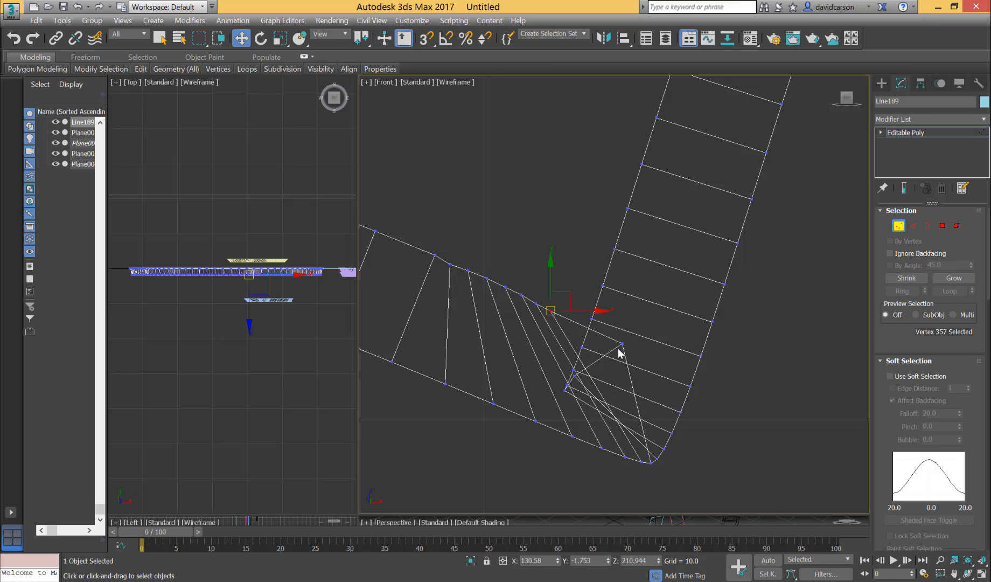
drag(622, 343, 566, 321)
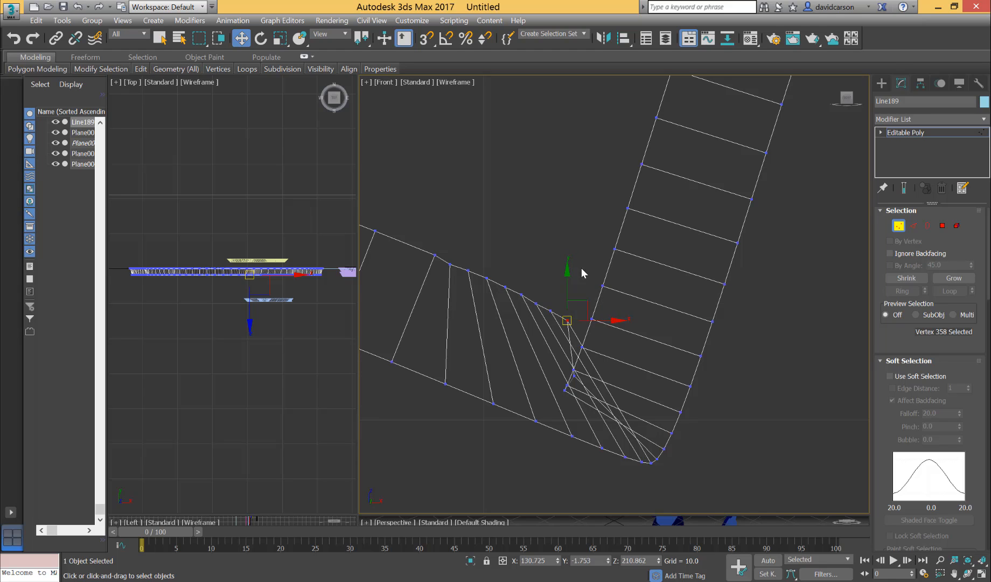
Raise the right band's tangled inner vertices and gather the last ones at the inner corner so the bevel edges fan out without crossing.
click(585, 277)
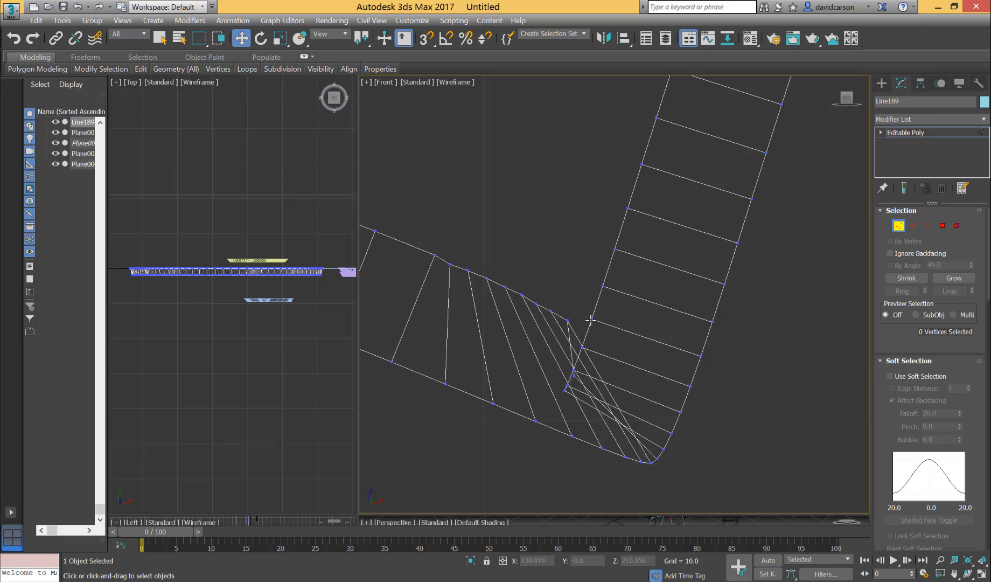
drag(591, 319, 598, 295)
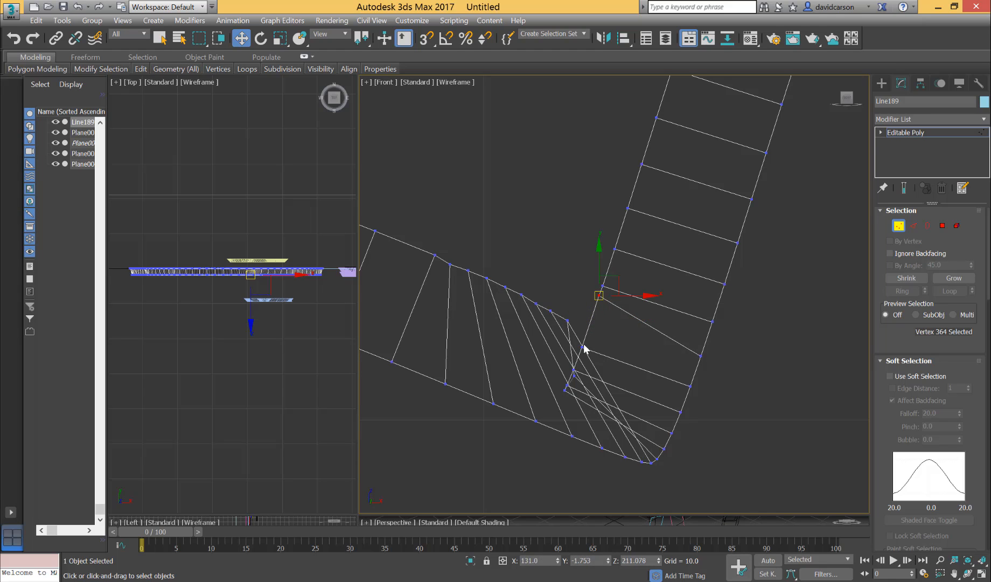
click(581, 347)
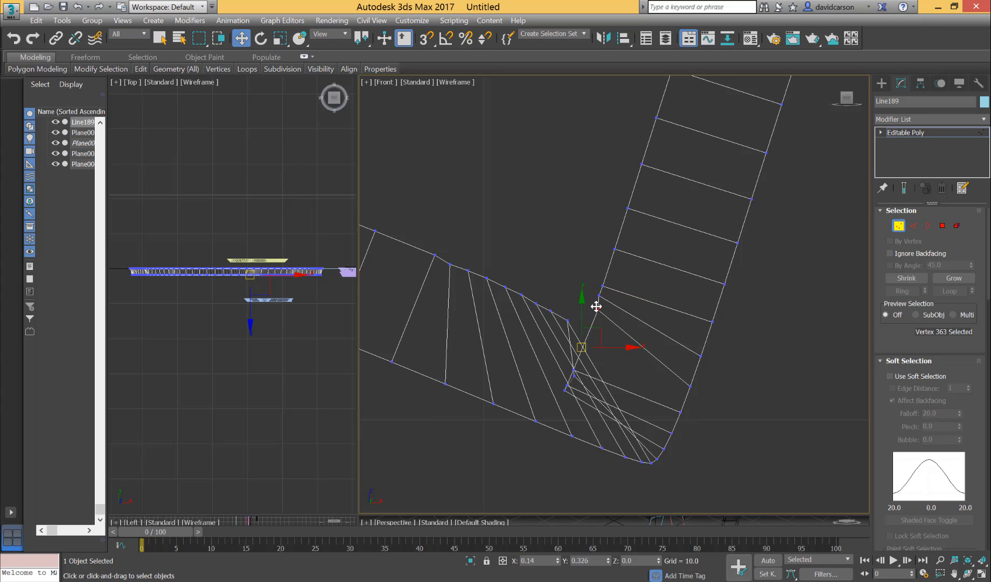
drag(594, 305, 595, 306)
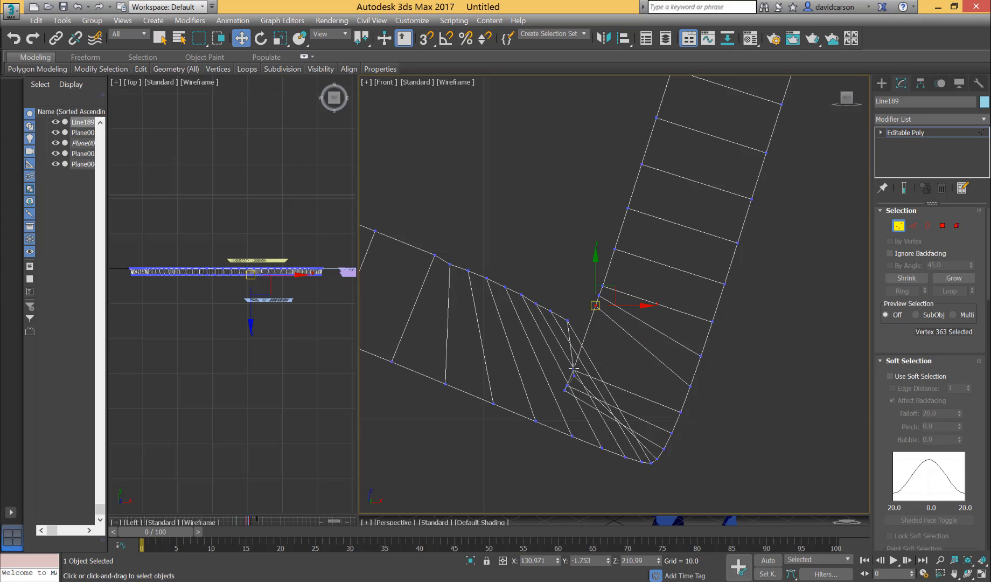
click(572, 371)
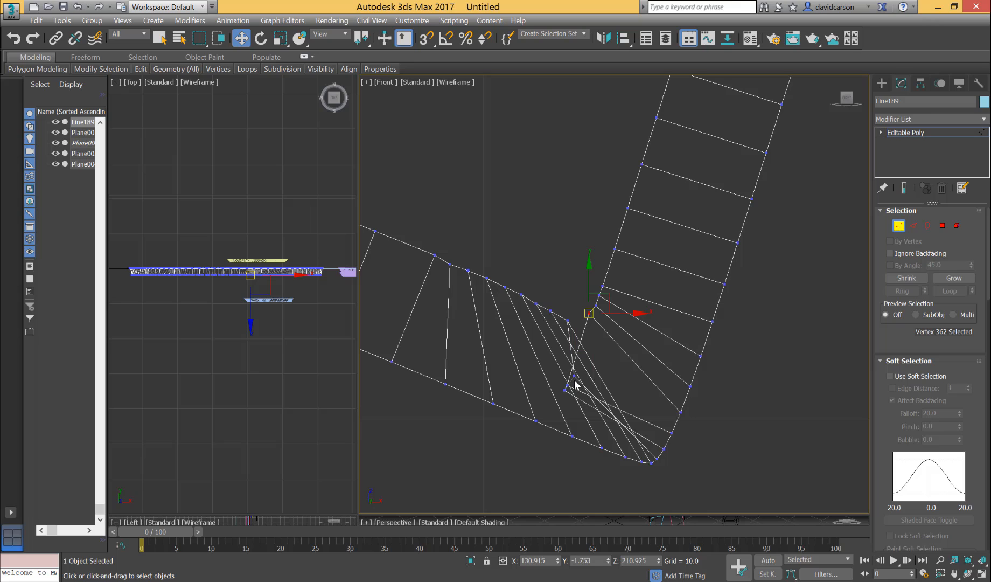
drag(574, 376, 573, 328)
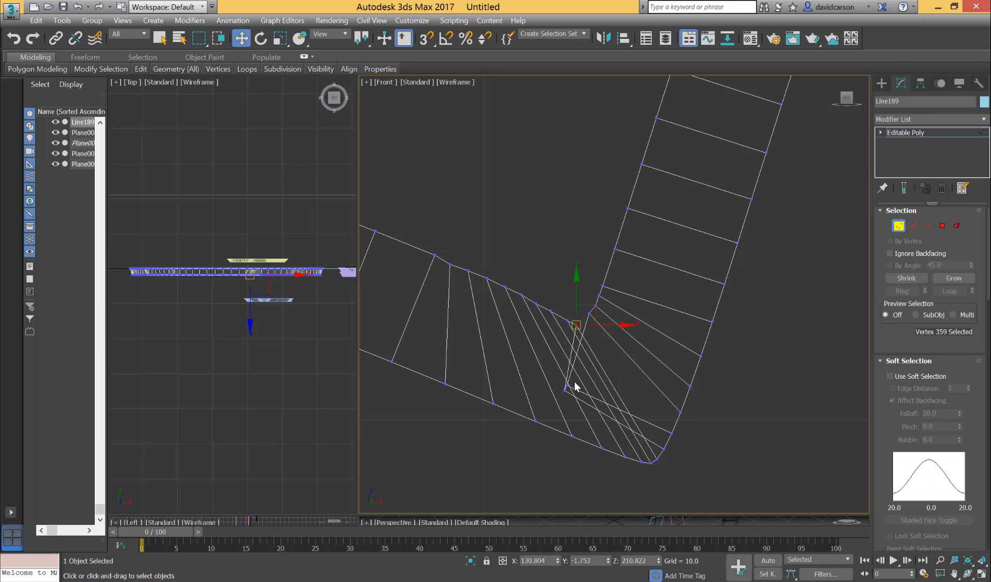
drag(567, 386, 586, 322)
drag(564, 388, 581, 324)
Display the Front viewport in Flat Color and inspect the torso's dark blue border, especially around the lower-right corner.
scroll(819, 369, down, 7)
middle_drag(780, 436, 602, 456)
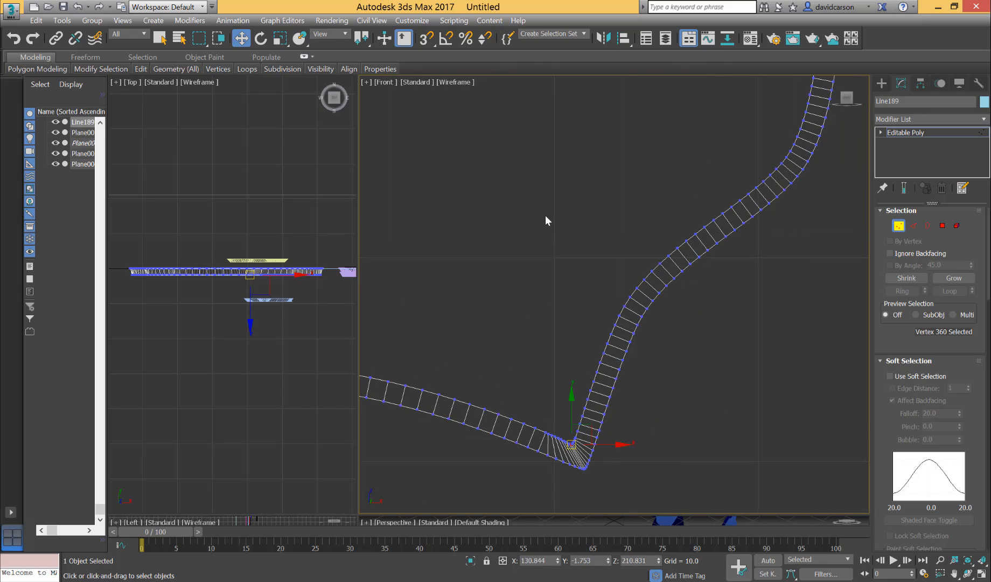
click(454, 81)
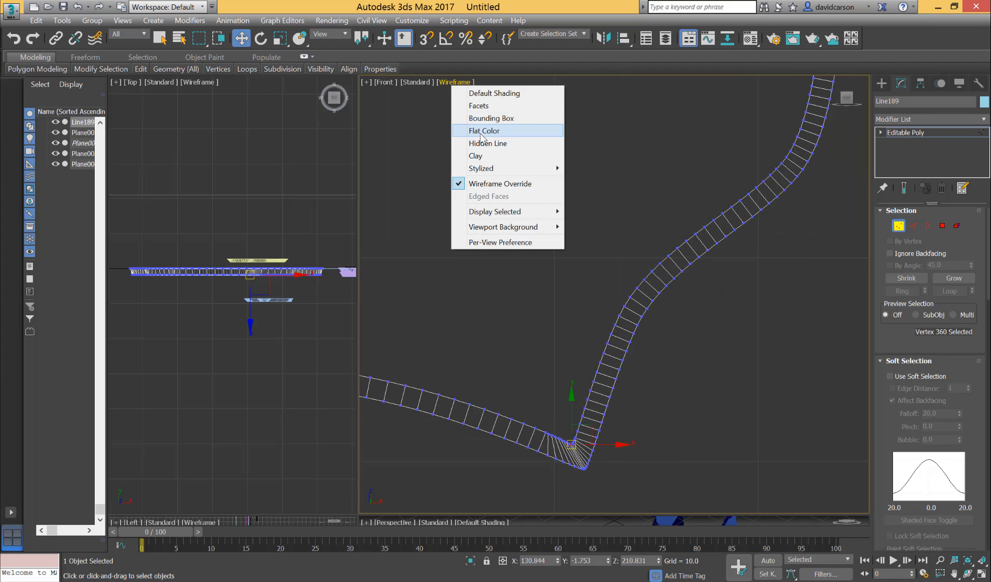
click(483, 131)
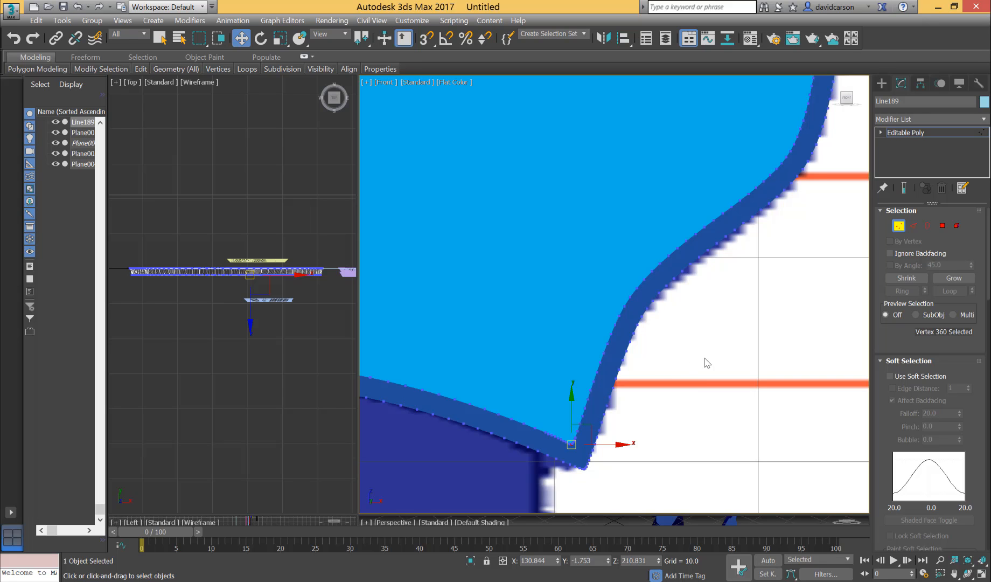
scroll(706, 391, down, 6)
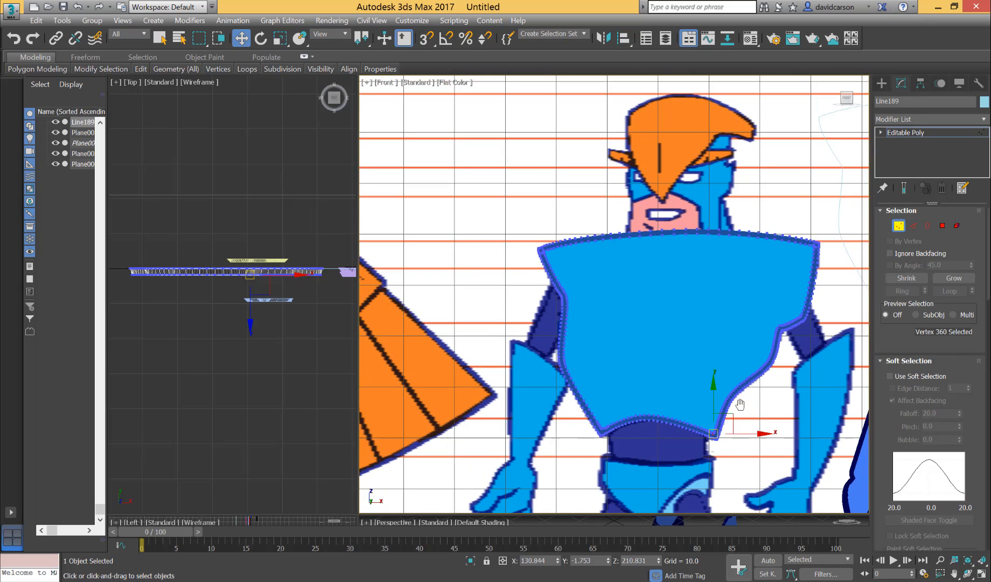
scroll(732, 420, up, 1)
middle_drag(732, 420, 733, 430)
scroll(732, 414, up, 1)
scroll(735, 420, down, 1)
scroll(728, 423, up, 2)
scroll(727, 427, down, 2)
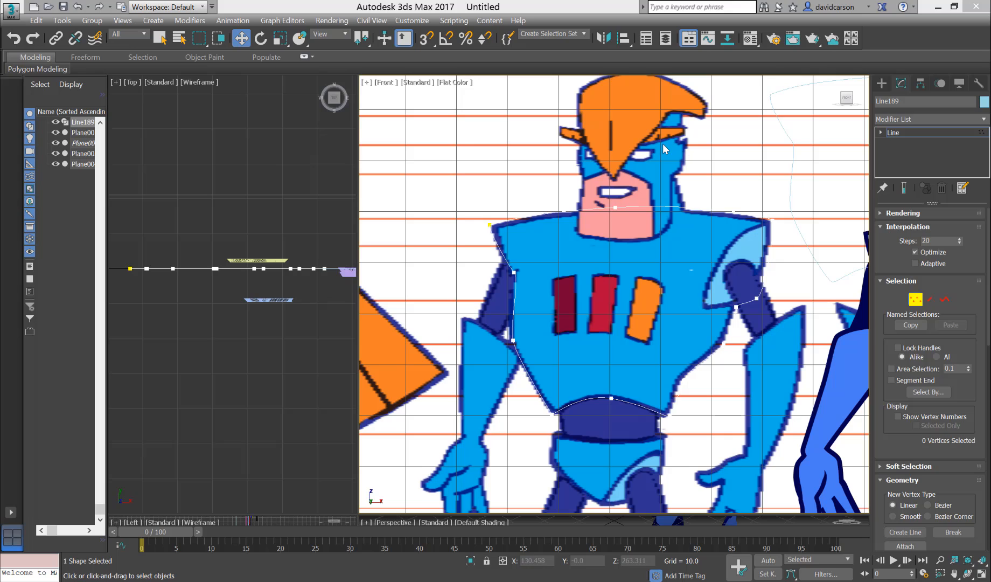
Leave vertex editing of the torso line and apply a Bevel modifier with Level 1 Height 3.5 and Outline -2.8.
click(914, 300)
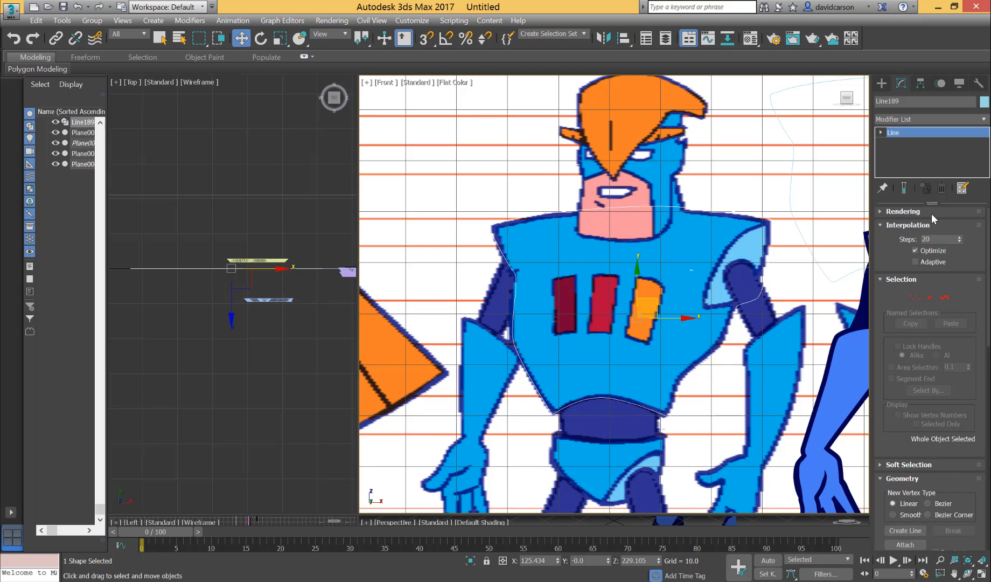
click(984, 119)
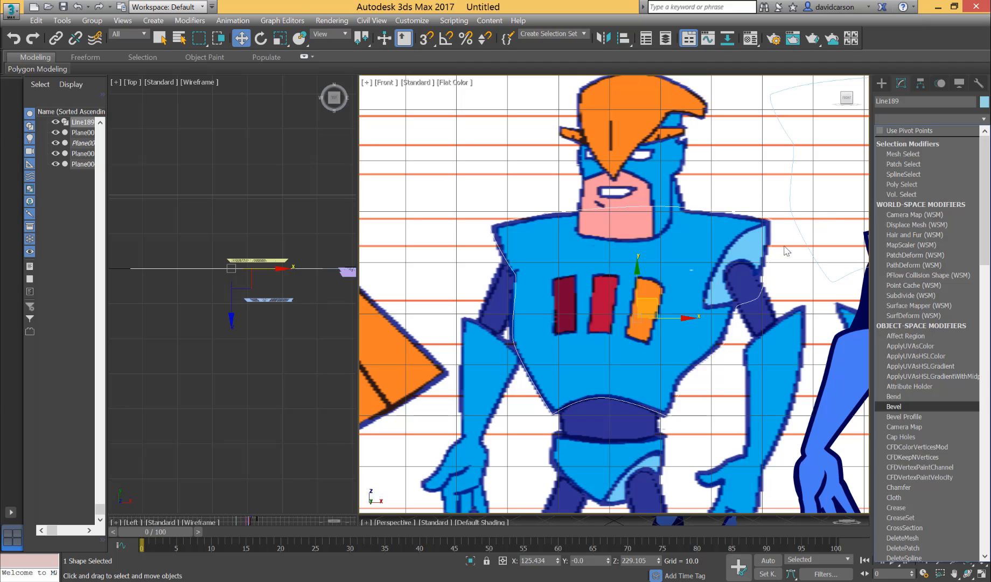
click(904, 407)
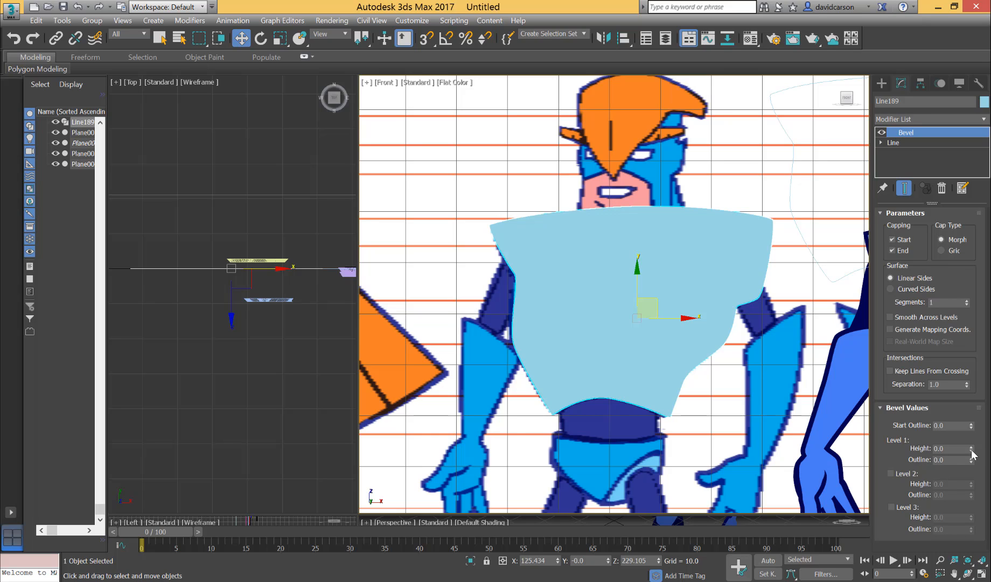
mouse_move(972, 452)
mouse_down()
mouse_move(975, 443)
mouse_move(975, 454)
mouse_up()
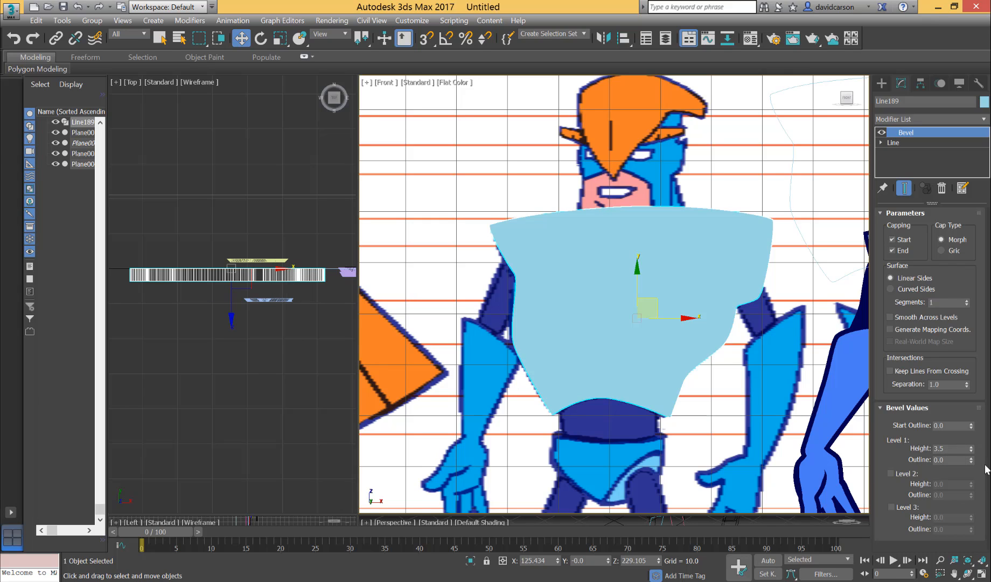
drag(972, 459, 971, 459)
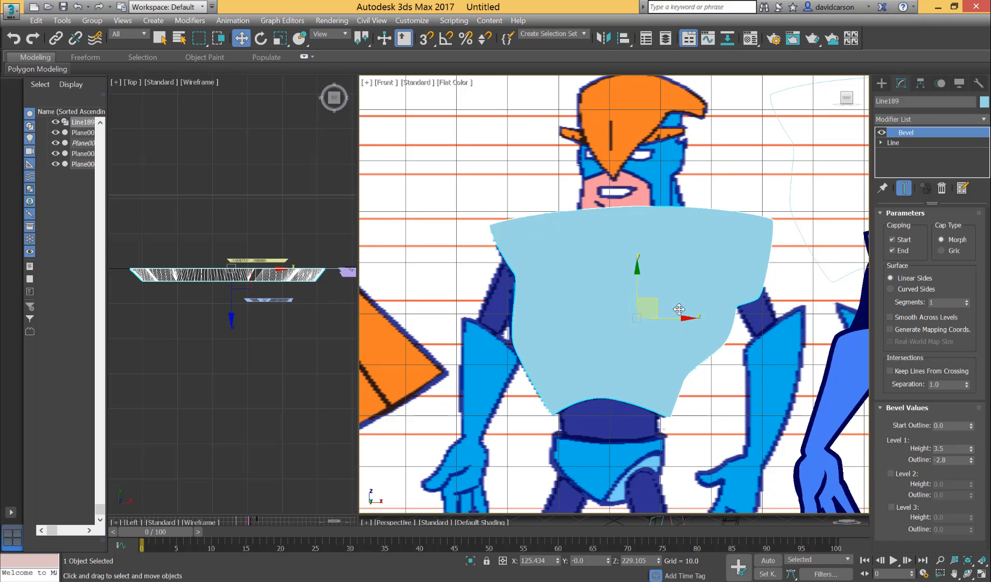
Display the Front viewport in wireframe and examine the bevel edges at the torso's lower corners.
click(454, 86)
click(483, 188)
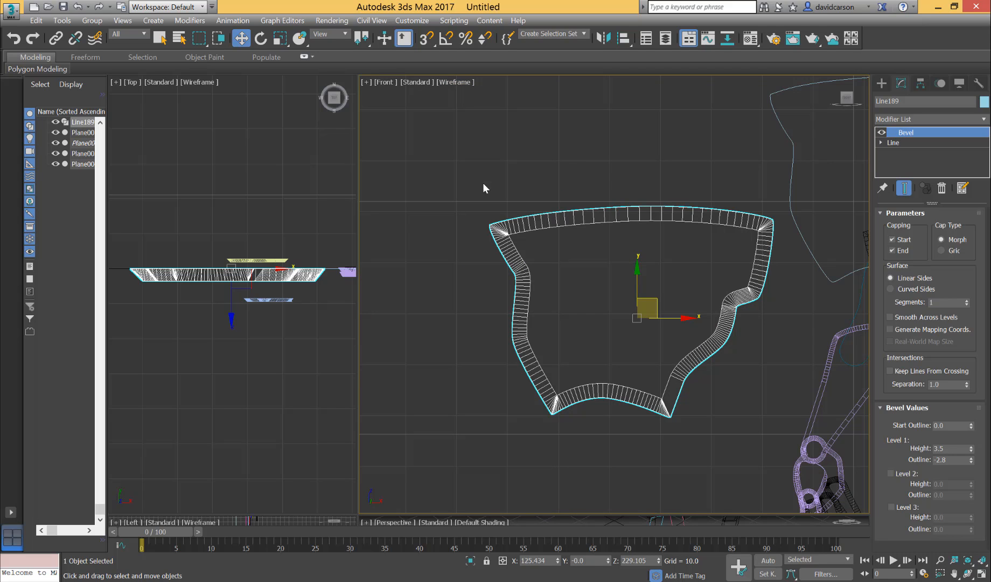
scroll(733, 406, up, 5)
middle_drag(739, 410, 749, 415)
middle_drag(545, 410, 824, 395)
scroll(502, 389, up, 3)
scroll(587, 368, up, 3)
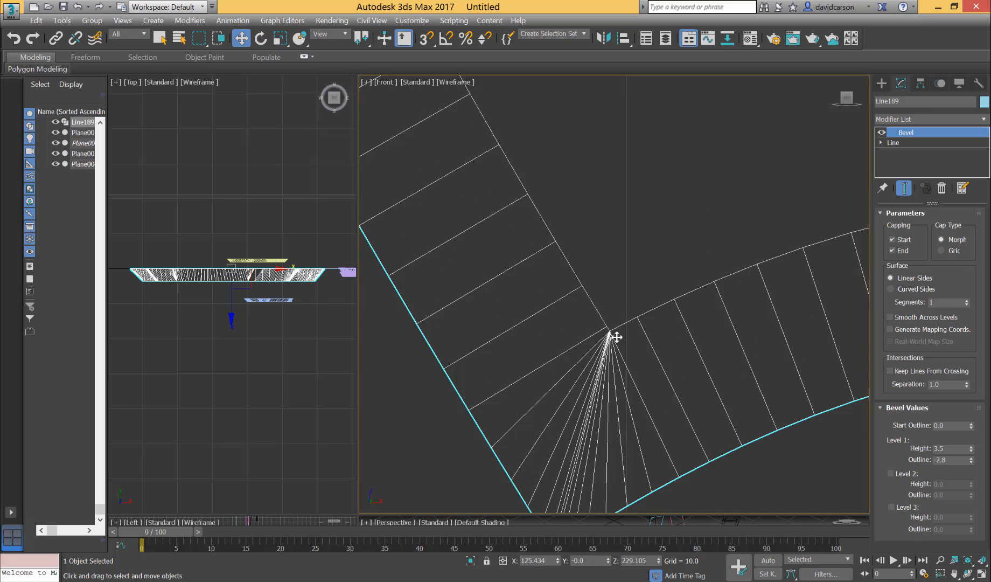
Follow the torso's left bevel band upward and examine how its edges converge at the upper-left corner.
middle_drag(548, 124, 599, 379)
scroll(600, 379, down, 3)
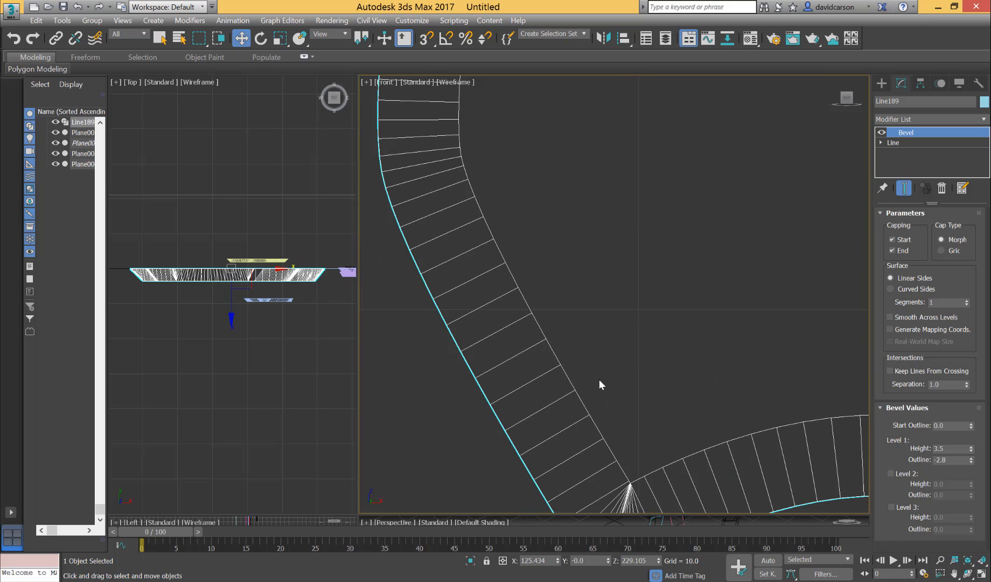
middle_drag(535, 316, 612, 511)
mouse_move(575, 210)
middle_down()
mouse_move(632, 407)
mouse_move(665, 389)
mouse_move(652, 343)
middle_up()
scroll(652, 343, up, 2)
scroll(620, 396, up, 6)
mouse_move(620, 396)
middle_down()
mouse_move(521, 330)
mouse_move(798, 312)
middle_up()
scroll(521, 329, up, 2)
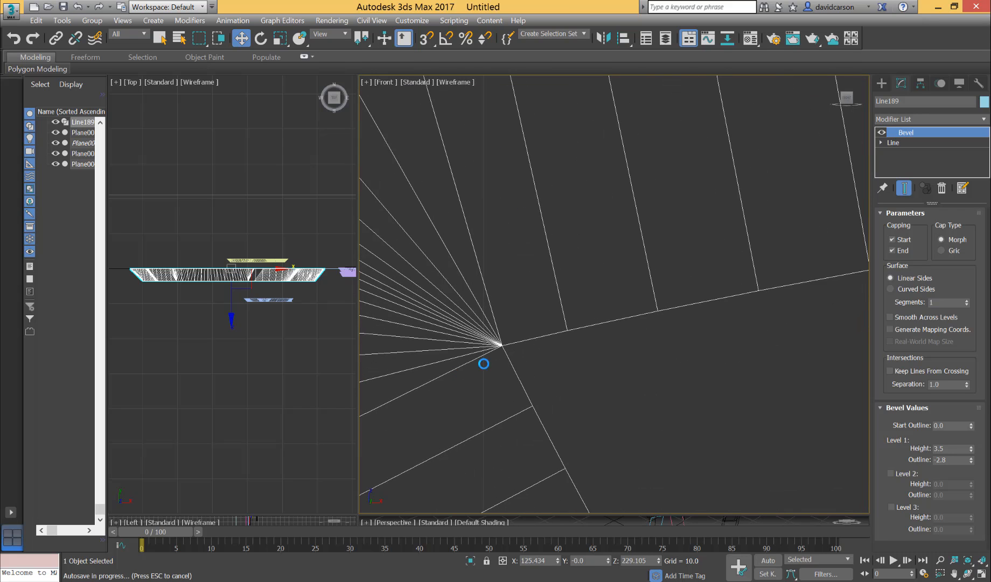
scroll(670, 369, down, 6)
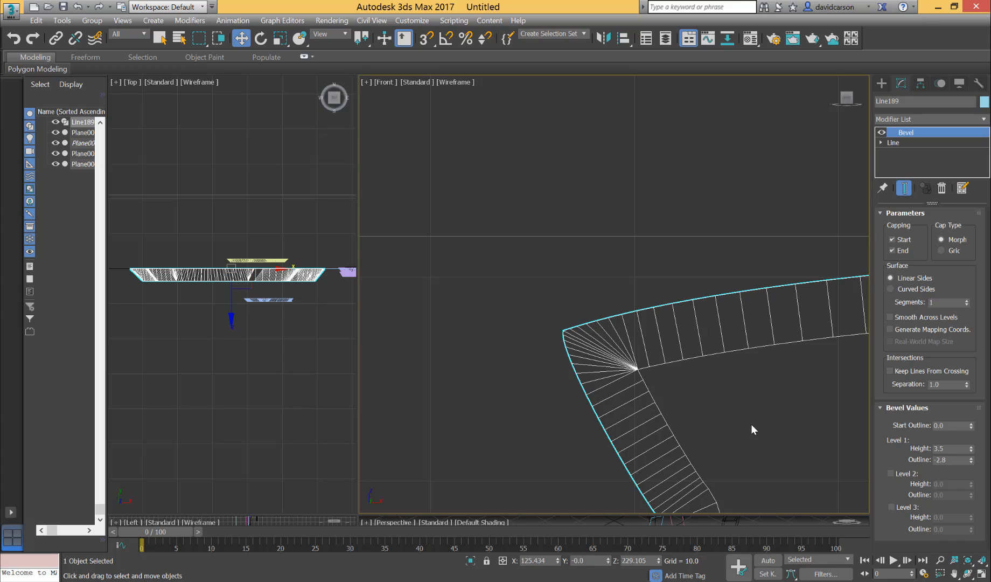
Check the top and right-side bevel bands, then review the torso's whole beveled outline.
scroll(751, 423, down, 3)
middle_drag(776, 424, 675, 378)
scroll(659, 345, down, 1)
middle_drag(659, 339, 576, 318)
scroll(808, 393, down, 1)
middle_drag(818, 393, 746, 370)
scroll(768, 419, up, 3)
middle_drag(768, 418, 867, 423)
middle_drag(720, 433, 746, 416)
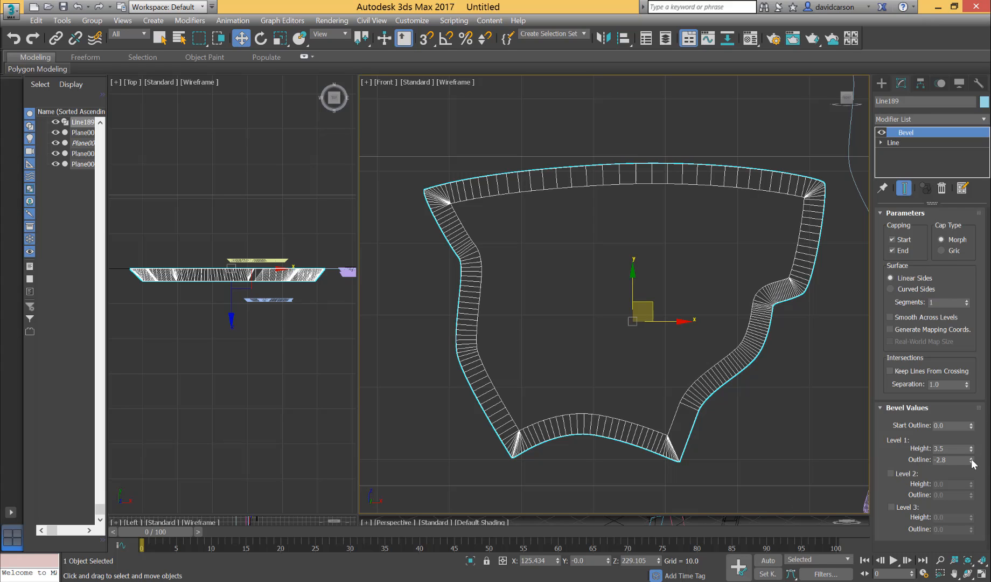
Set the Bevel's Level 1 Height to 2.0 and Outline to -1.0, and return the Front viewport to Flat Color.
drag(973, 461, 971, 447)
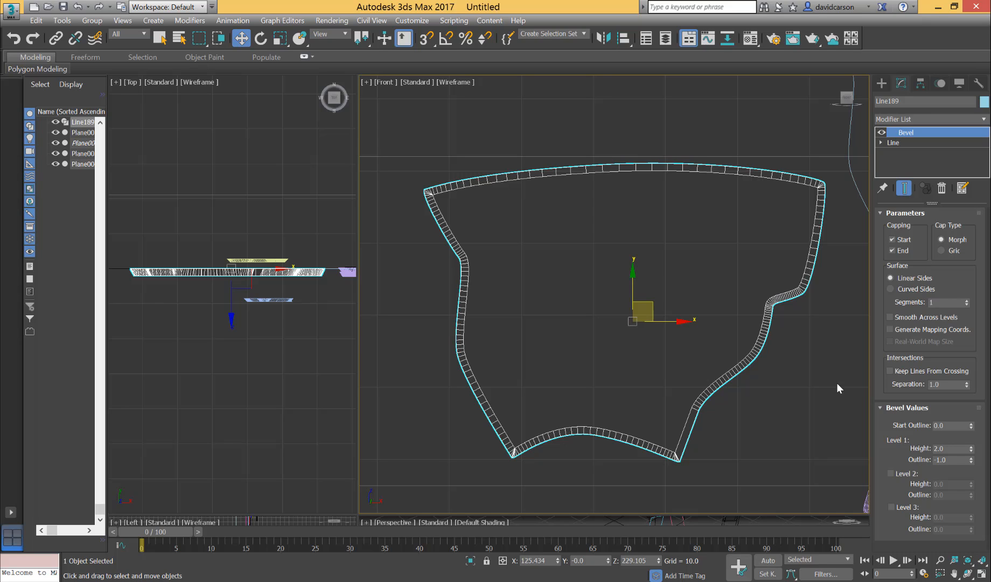
click(457, 82)
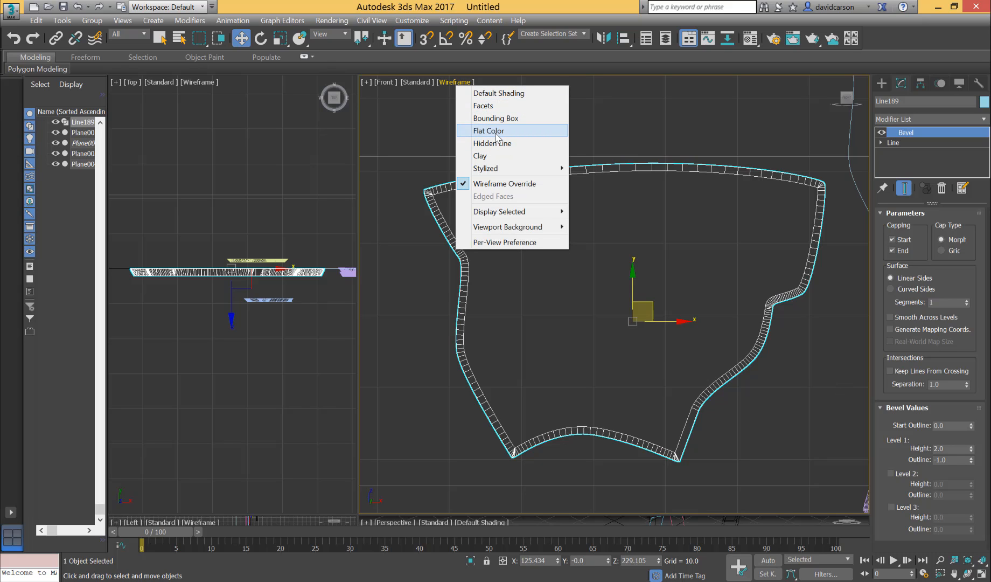
click(496, 132)
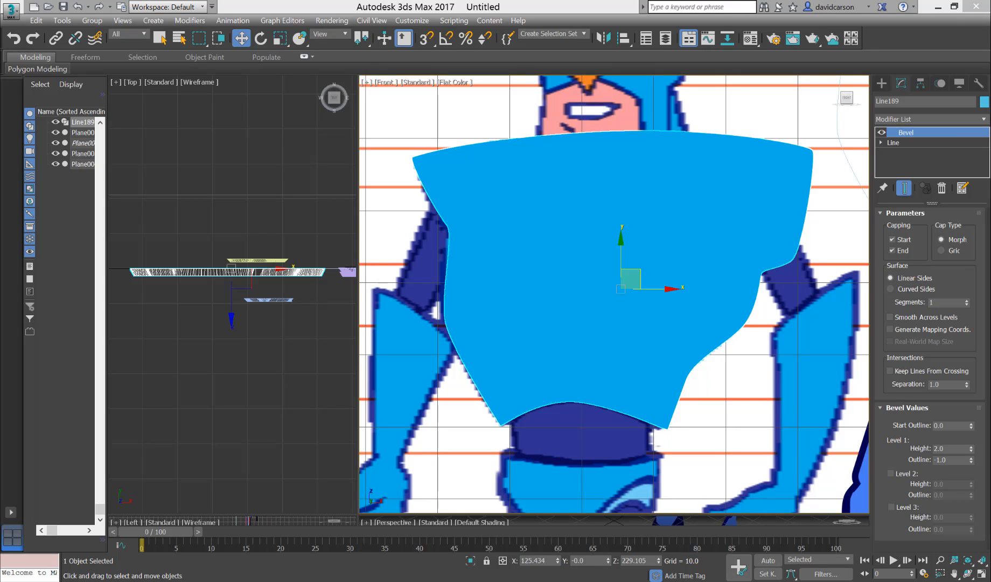
Add an Edit Poly modifier above the torso's Bevel and select the whole torso as an element.
click(985, 120)
scroll(941, 329, down, 5)
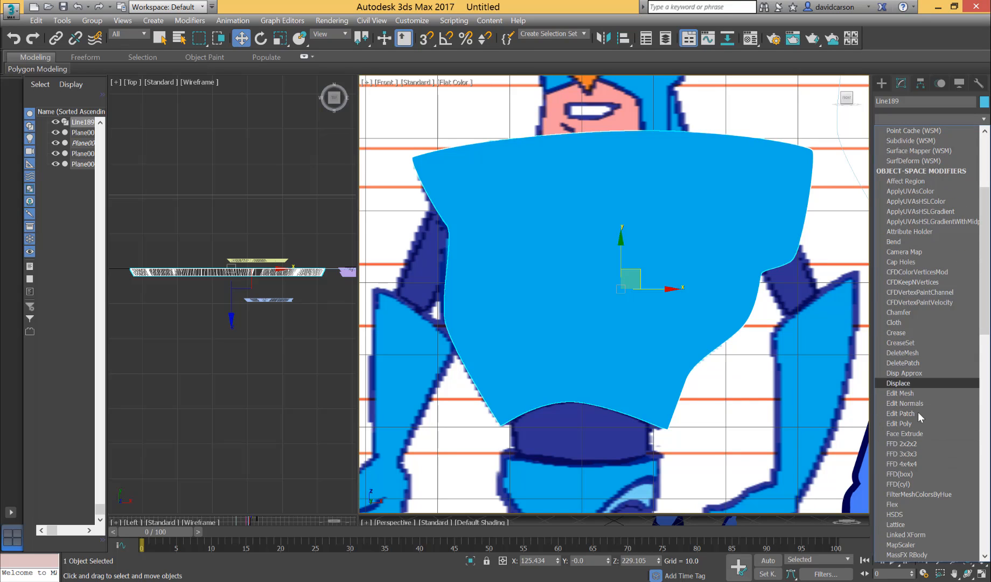
click(900, 423)
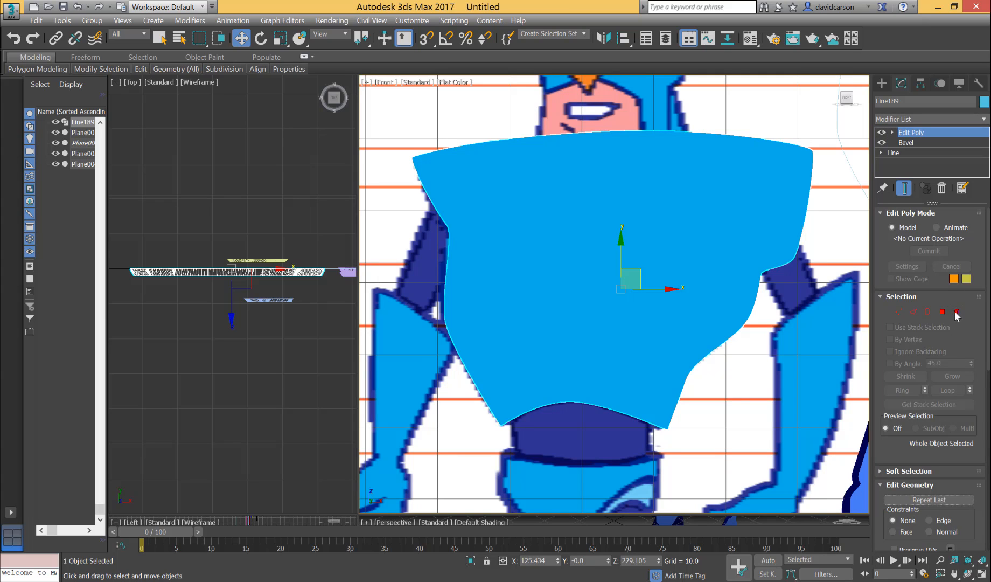
click(956, 311)
click(618, 223)
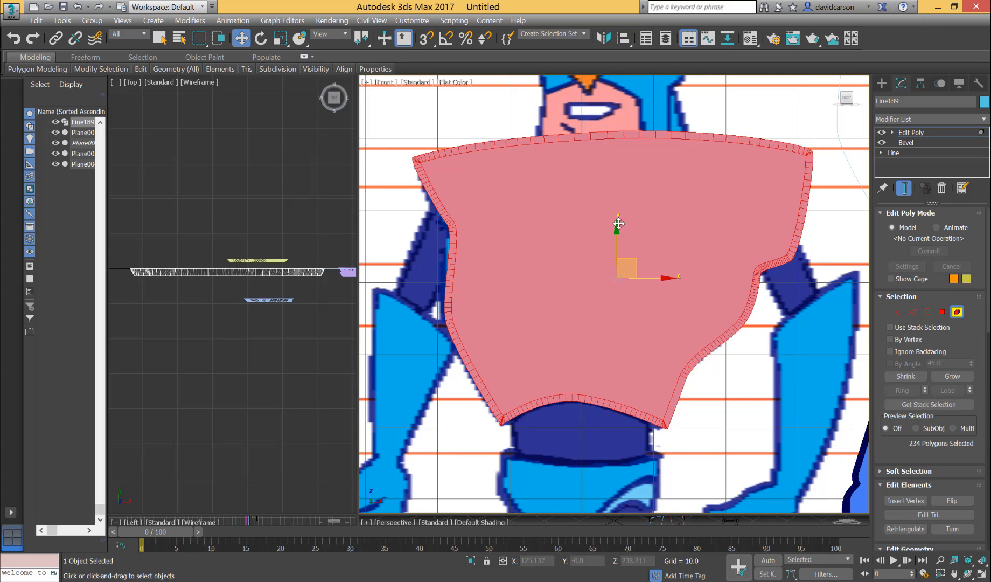
Assign the dark blue material 22 - Default to the selected torso element.
click(751, 40)
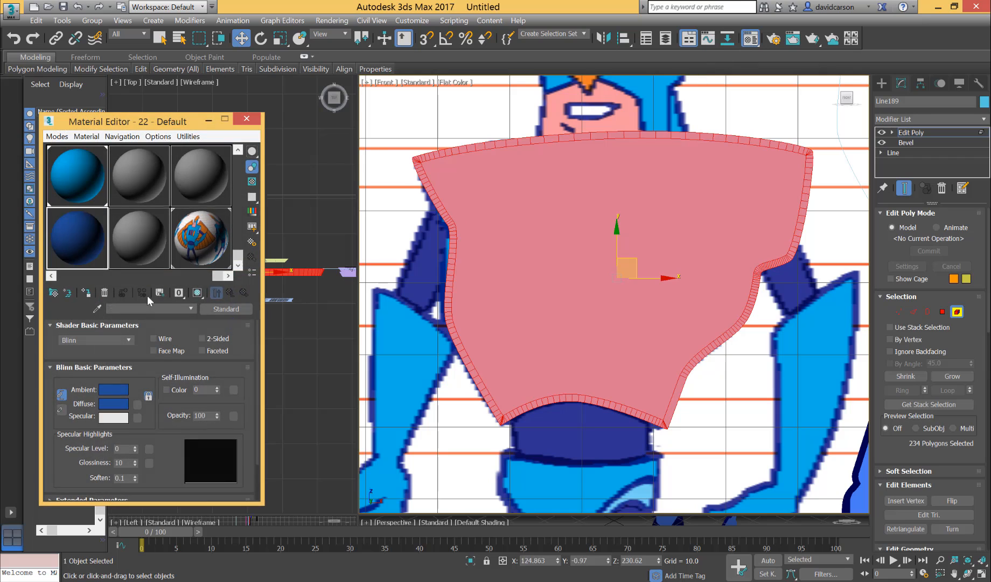
drag(82, 225, 494, 202)
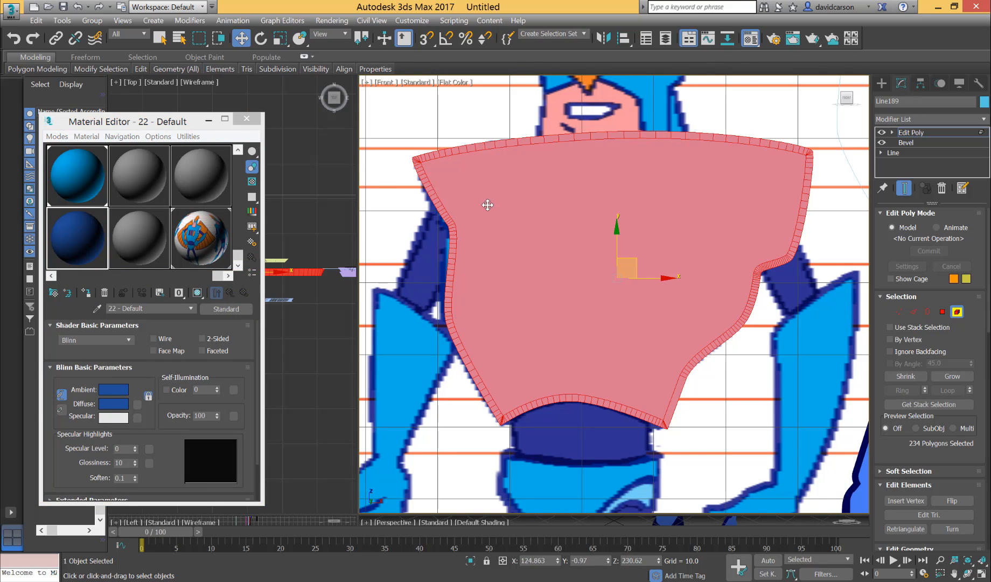
mouse_move(75, 237)
mouse_down()
mouse_move(504, 172)
mouse_move(527, 183)
mouse_up()
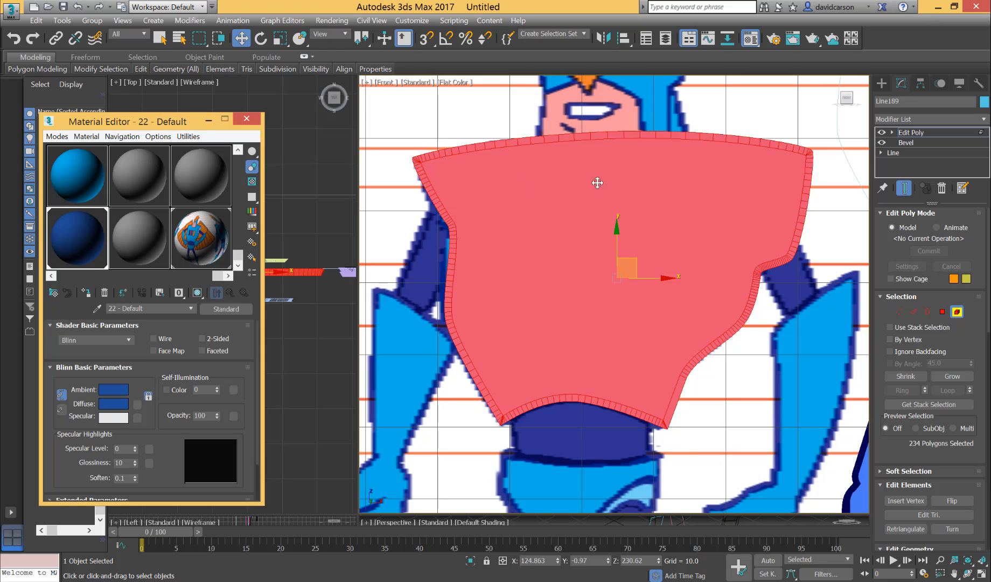
Try to assign the light blue material 16 - Default to only the torso's large front polygon, and close the Material Editor.
click(943, 312)
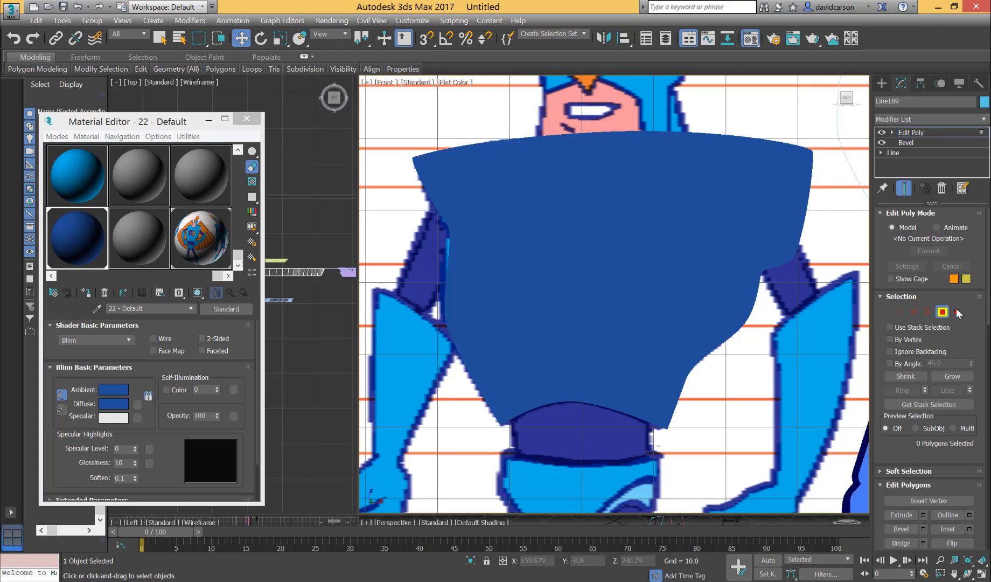
click(639, 256)
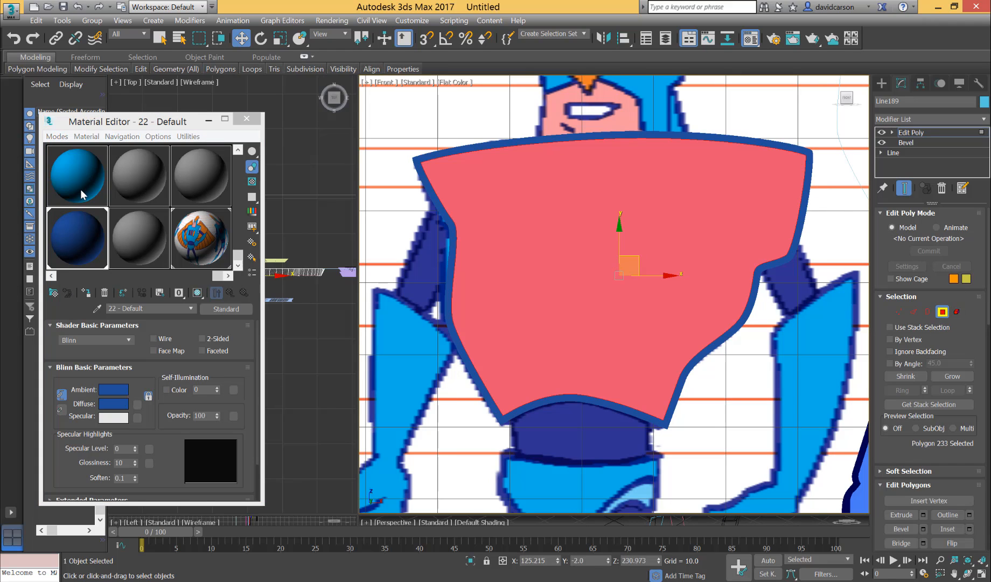
drag(81, 189, 187, 183)
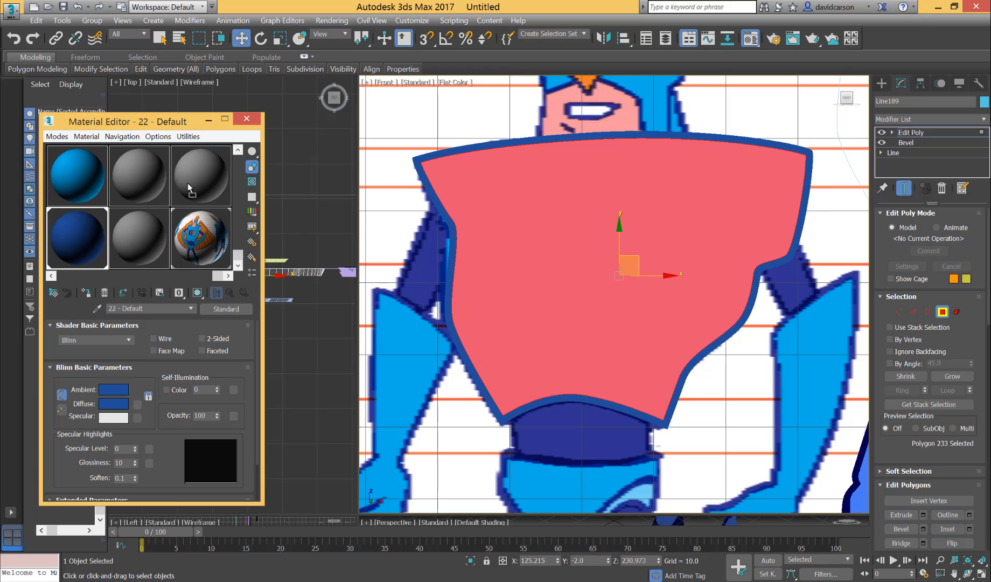
click(78, 180)
drag(352, 192, 524, 219)
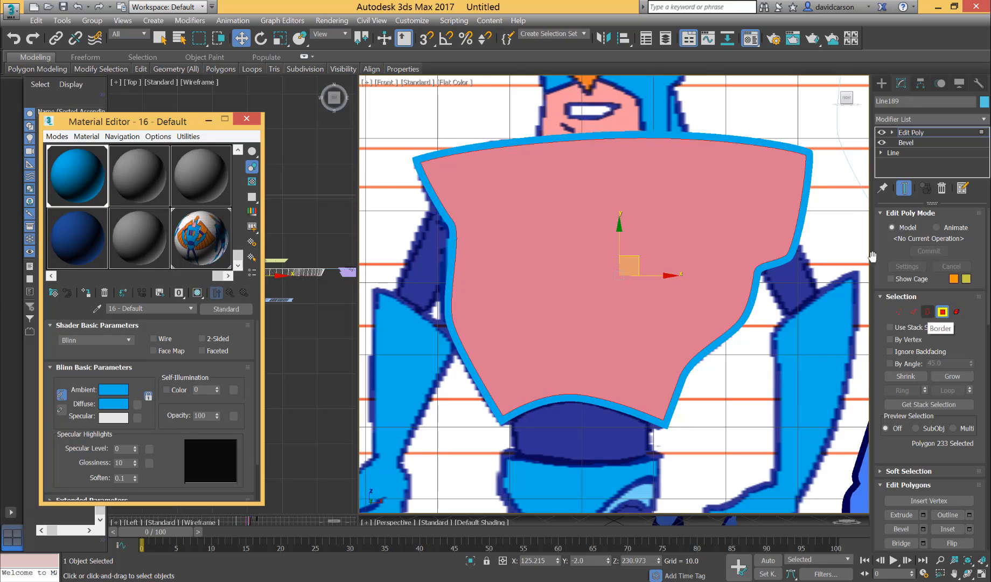
click(941, 312)
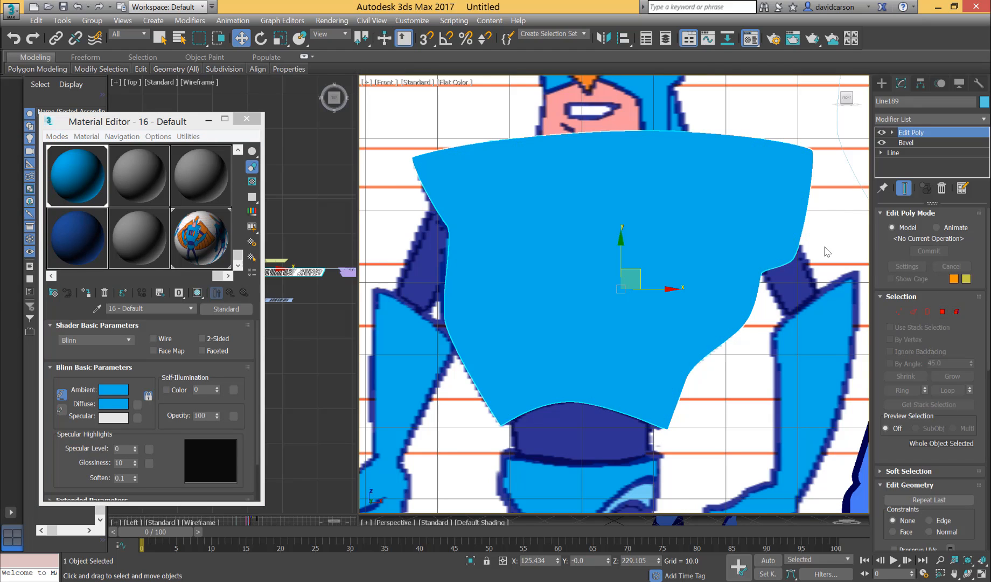
click(246, 118)
Leave polygon selection and delete the Edit Poly modifier from the torso's modifier stack.
middle_drag(793, 358, 779, 321)
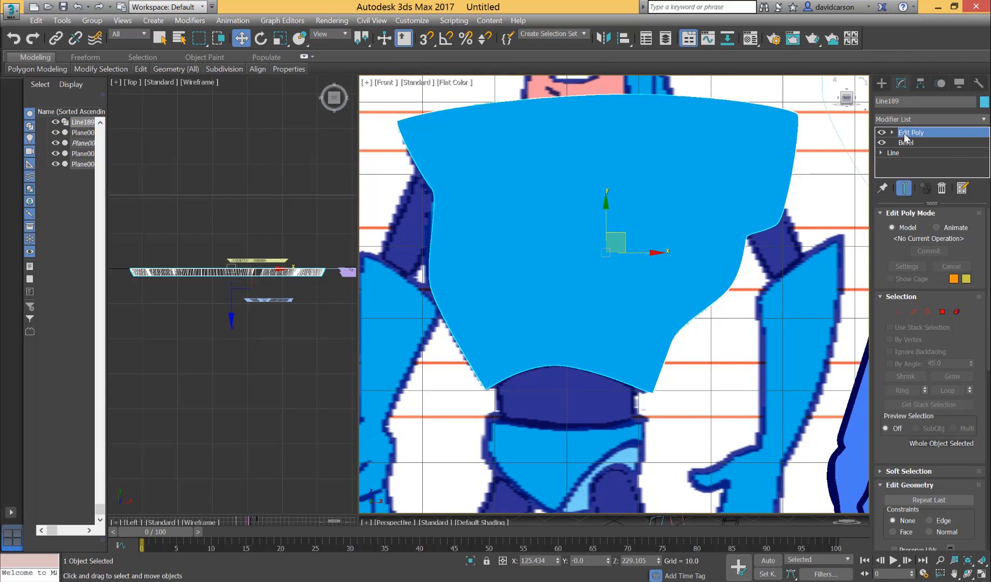
key(4)
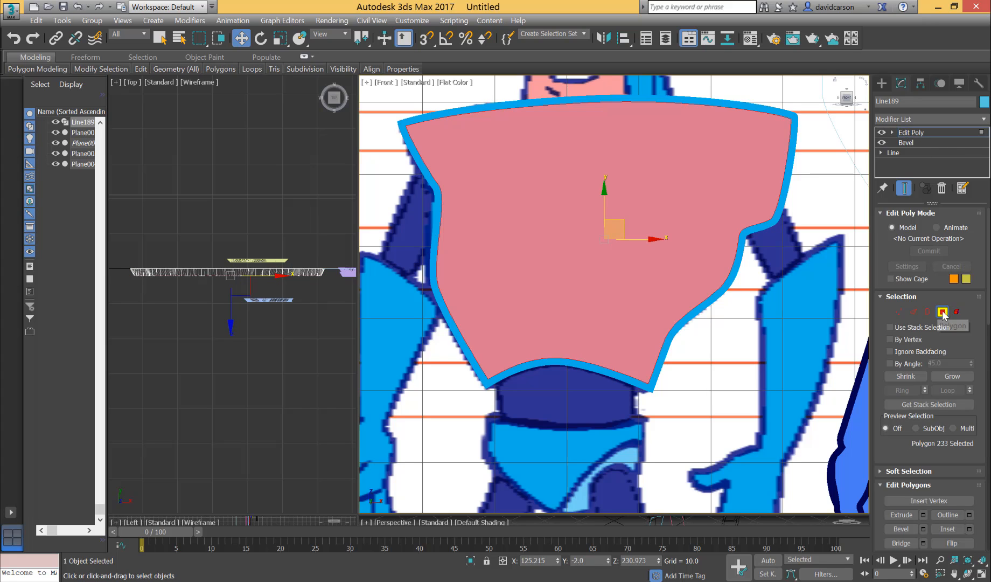
click(942, 312)
click(924, 133)
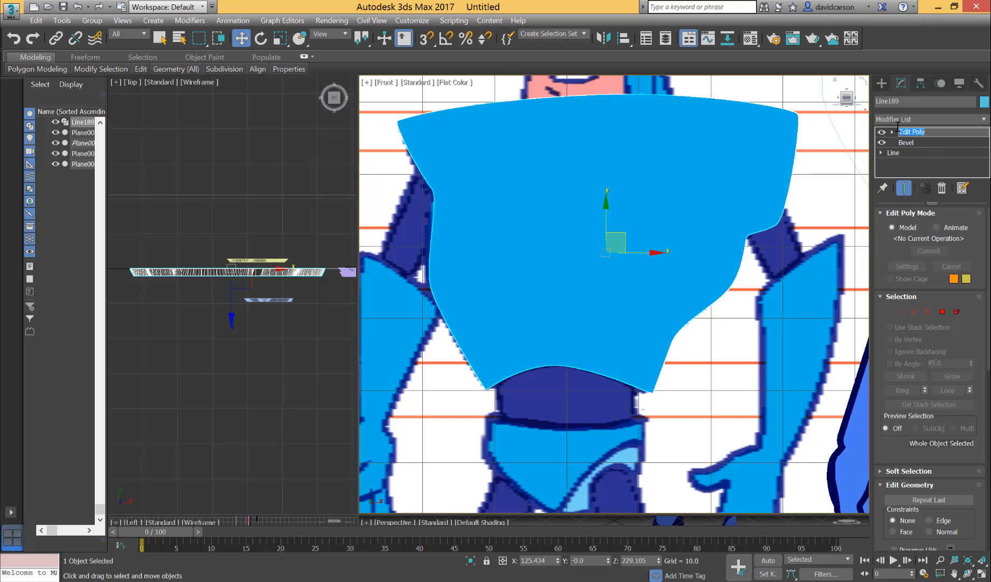
right_click(891, 132)
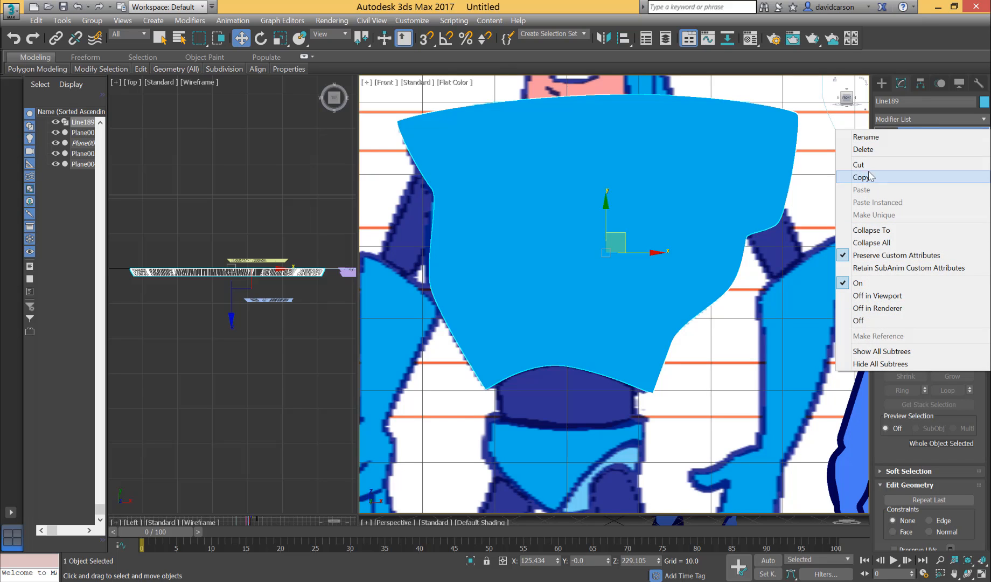
click(865, 150)
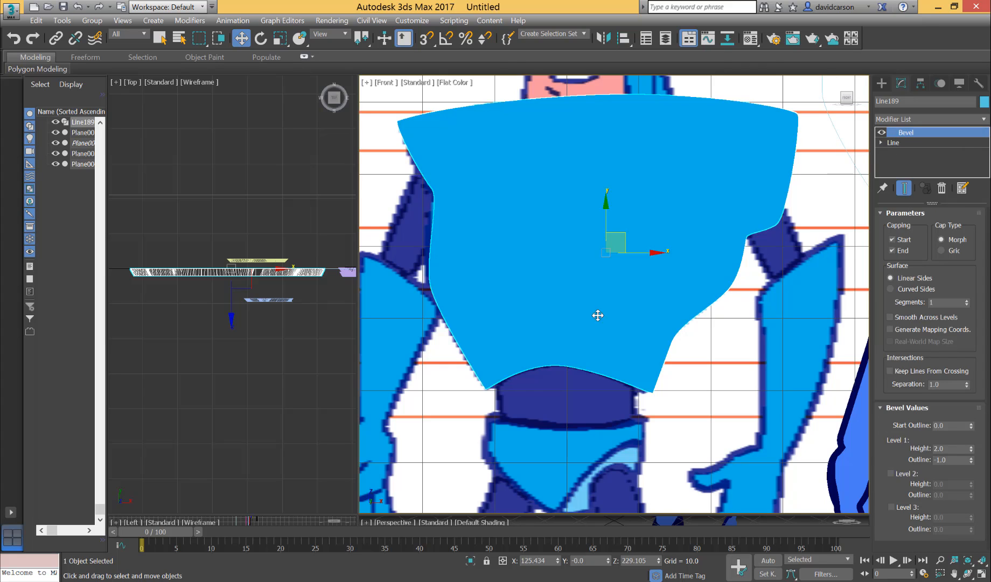
Convert the beveled torso to an Editable Poly and select the whole shape as an element.
right_click(607, 330)
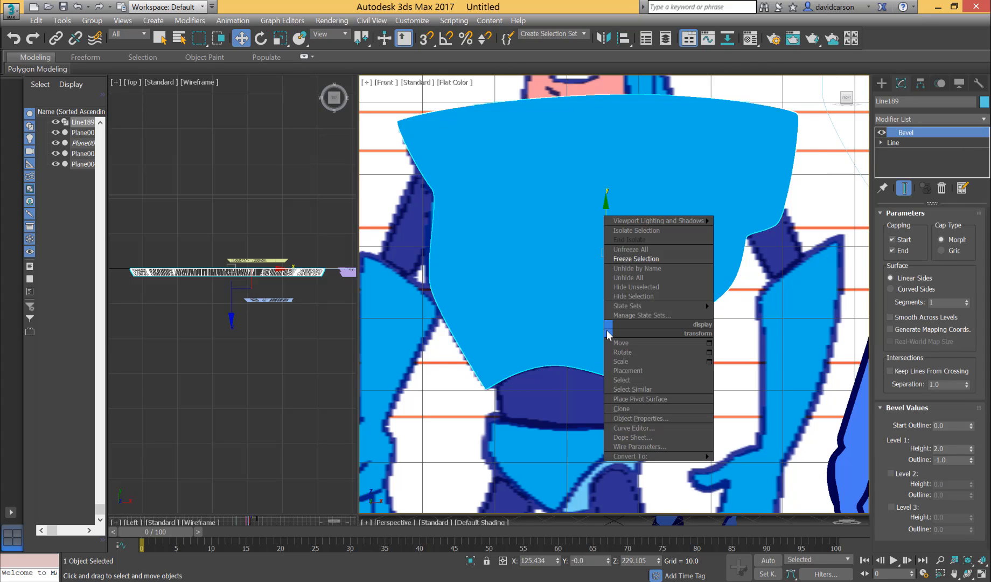
mouse_move(641, 455)
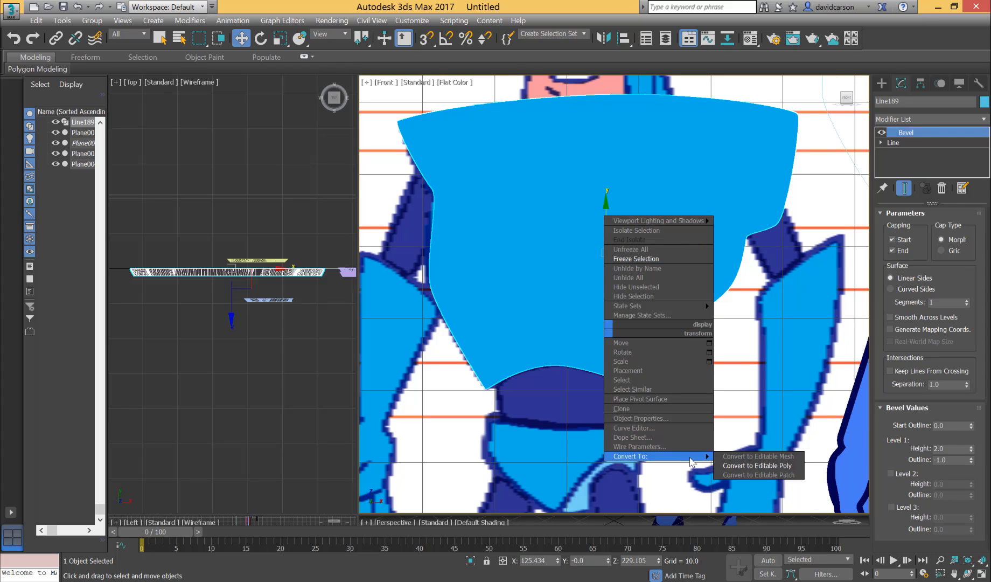
click(762, 465)
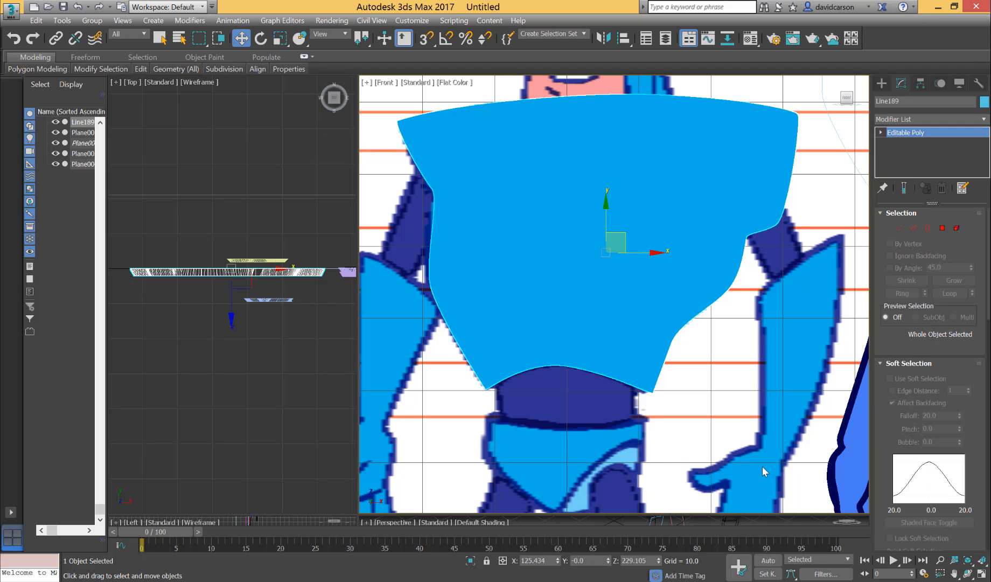
click(957, 228)
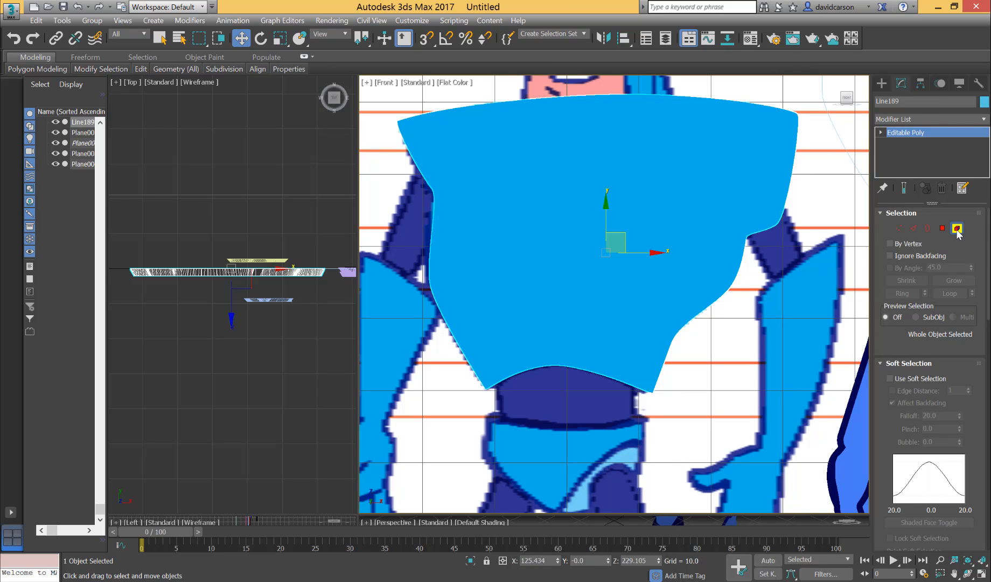
key(ctrl+a)
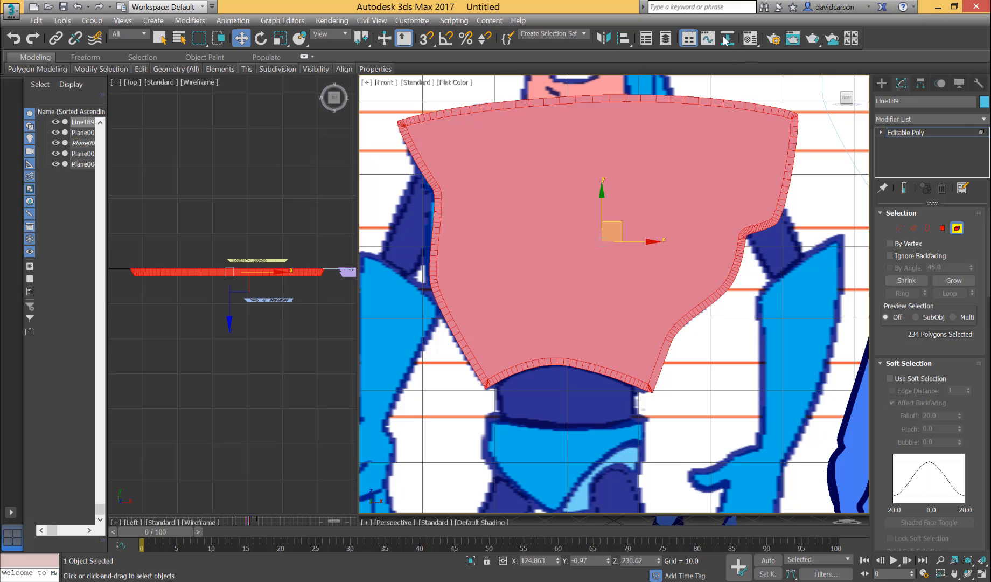
Assign the dark blue material 22 - Default to the selected torso element and clear the selection.
click(750, 39)
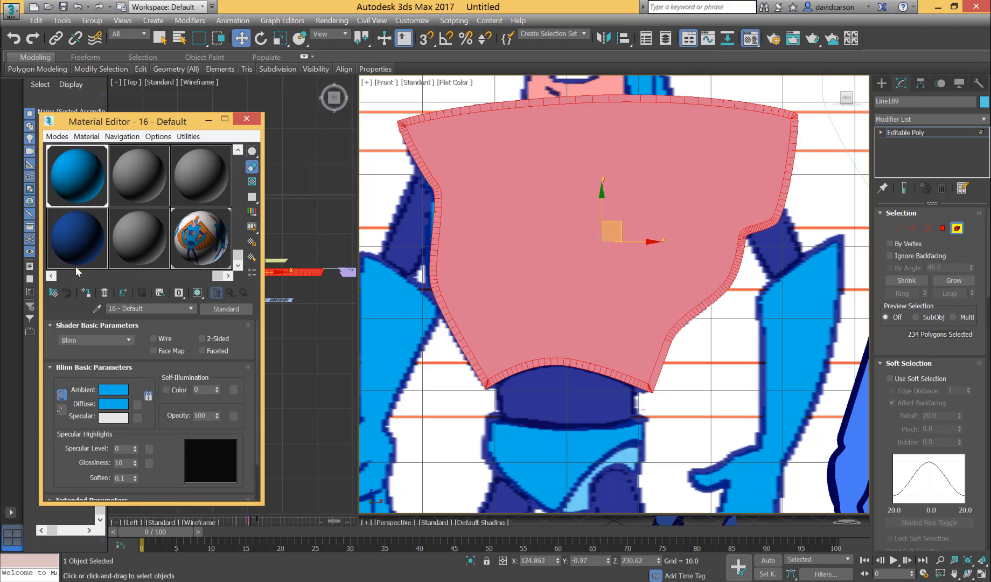
drag(80, 239, 486, 176)
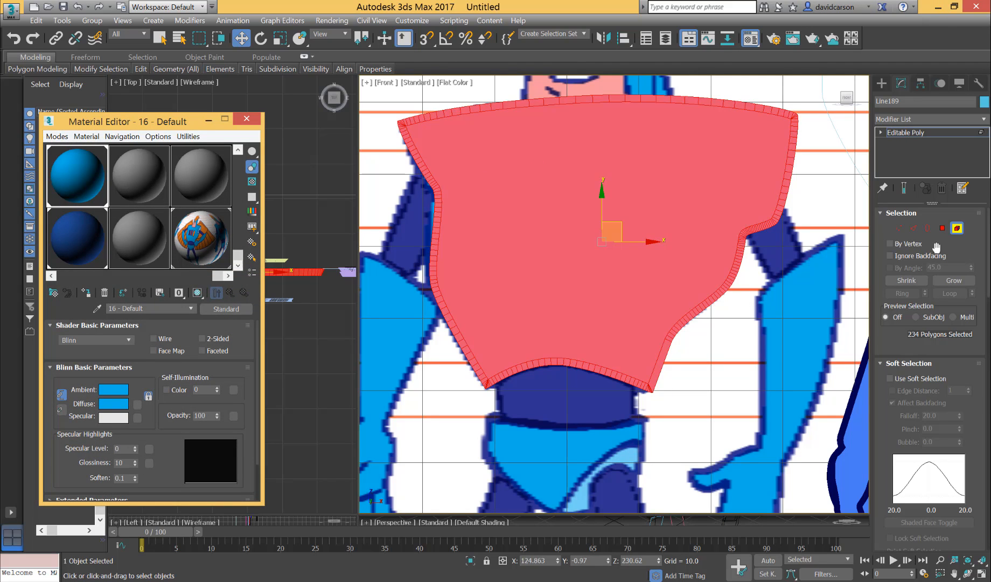
click(844, 209)
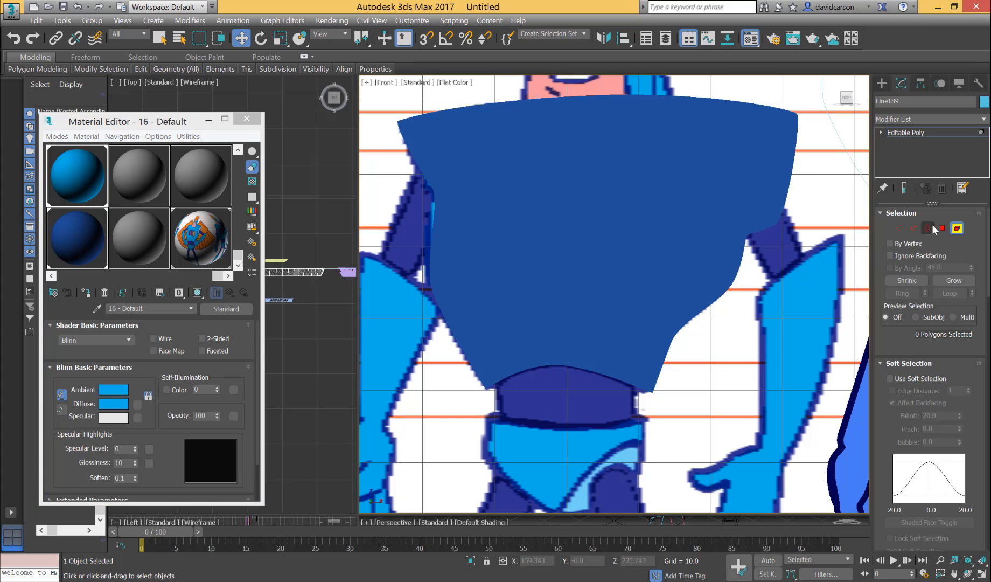
Assign the light blue material 16 - Default to only the torso's large front polygon and deselect it.
click(942, 227)
click(639, 190)
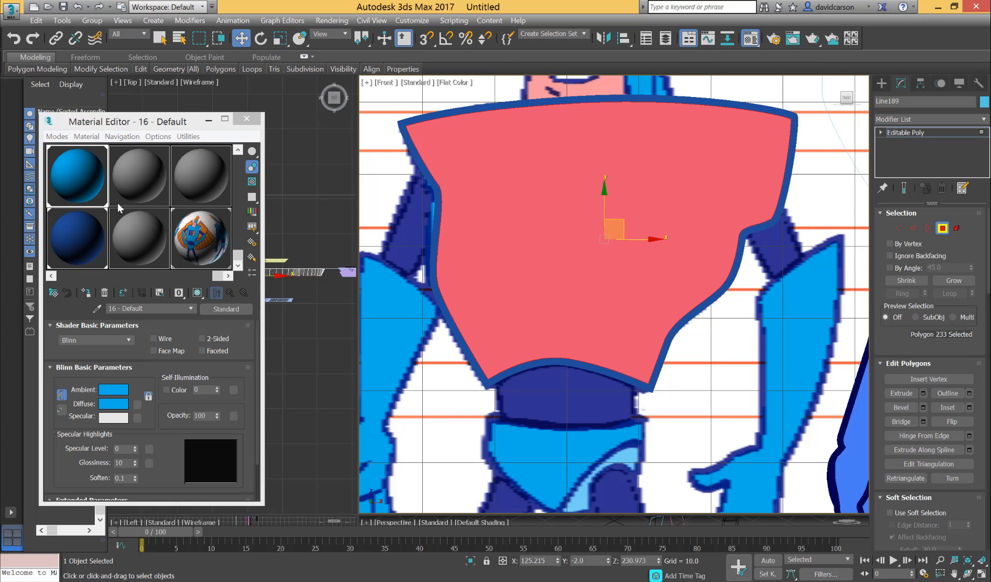
click(87, 181)
drag(88, 182, 509, 156)
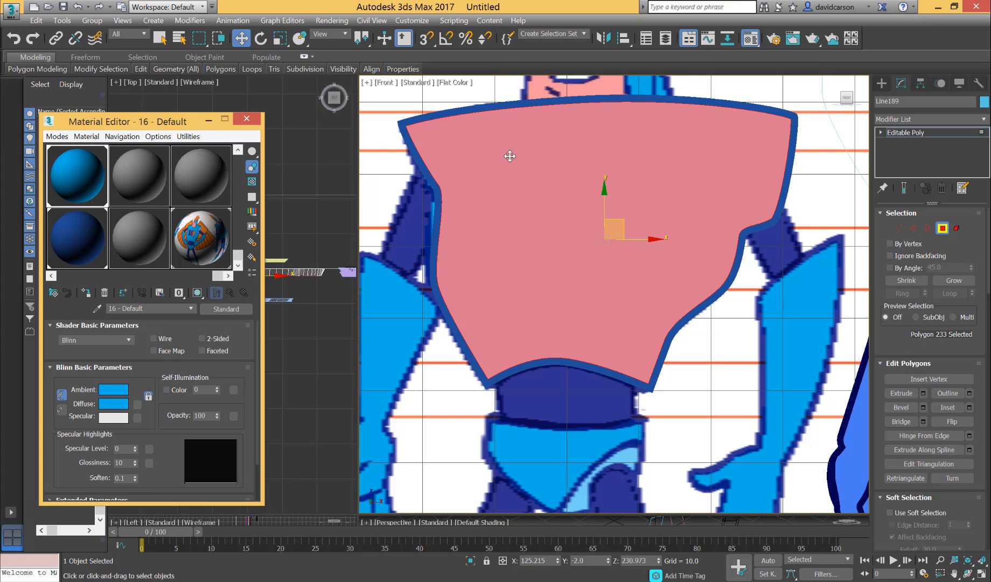
click(833, 200)
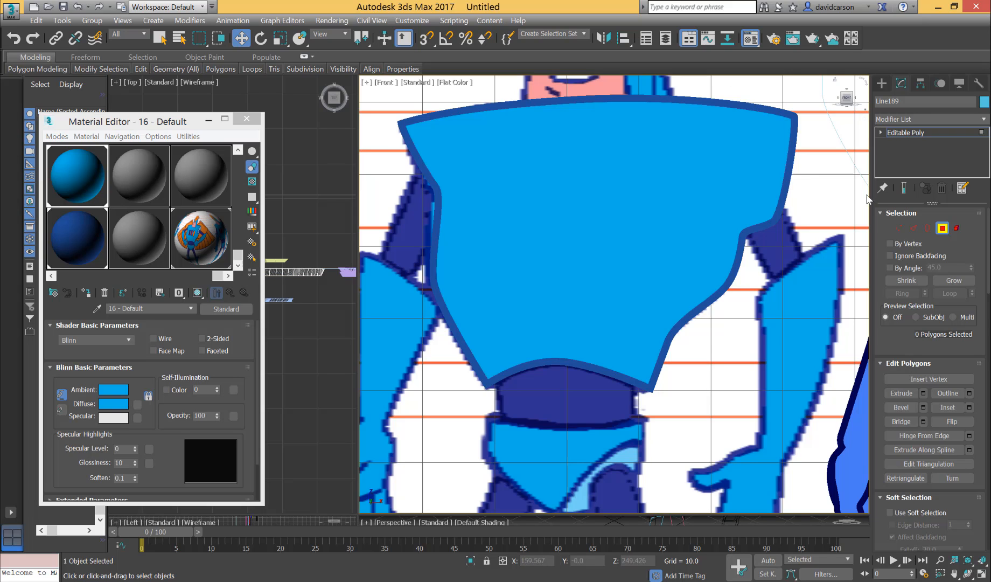
Examine the dark blue border around the torso up close, checking its corners and curved edges on both sides.
scroll(834, 291, up, 2)
middle_drag(835, 291, 773, 497)
scroll(751, 355, up, 1)
scroll(749, 324, up, 1)
middle_drag(750, 329, 770, 306)
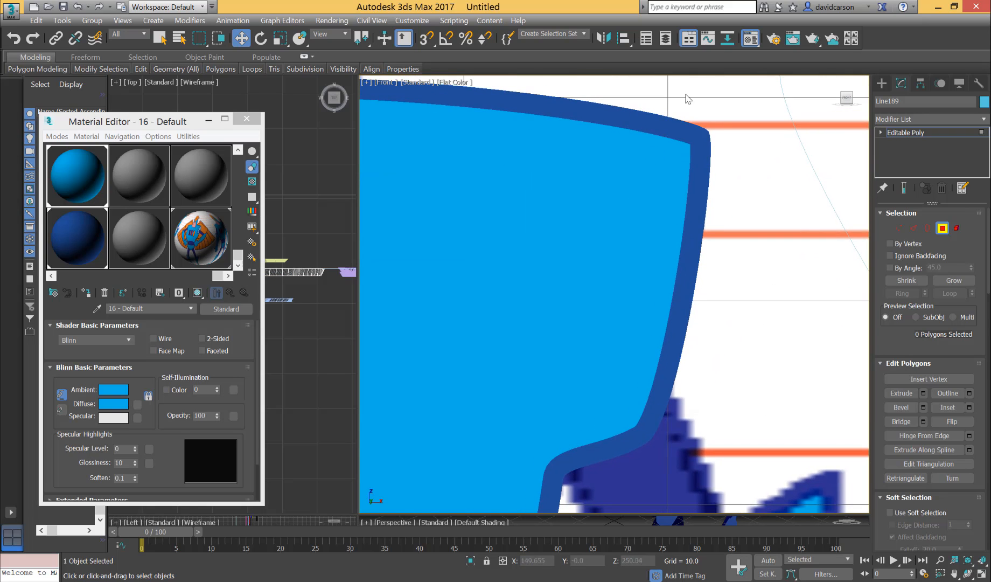
scroll(767, 285, down, 1)
middle_drag(673, 483, 729, 342)
scroll(541, 246, down, 1)
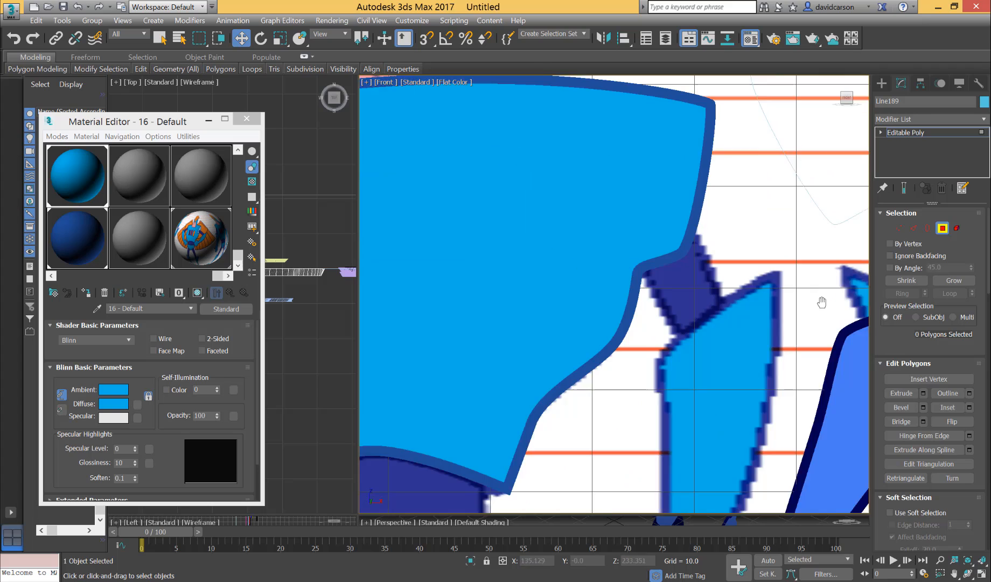
middle_drag(821, 303, 868, 320)
middle_drag(588, 243, 815, 251)
scroll(506, 175, up, 1)
middle_drag(666, 249, 714, 314)
scroll(489, 241, up, 1)
middle_drag(618, 306, 590, 187)
scroll(589, 187, down, 2)
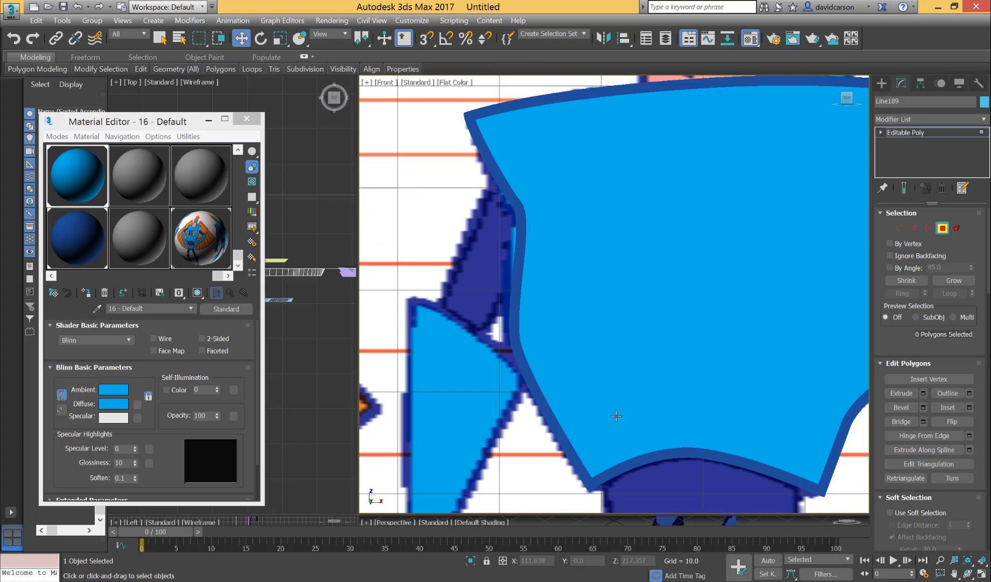
middle_drag(609, 384, 576, 223)
scroll(591, 284, up, 2)
scroll(595, 395, up, 1)
middle_drag(603, 350, 622, 296)
scroll(560, 261, down, 2)
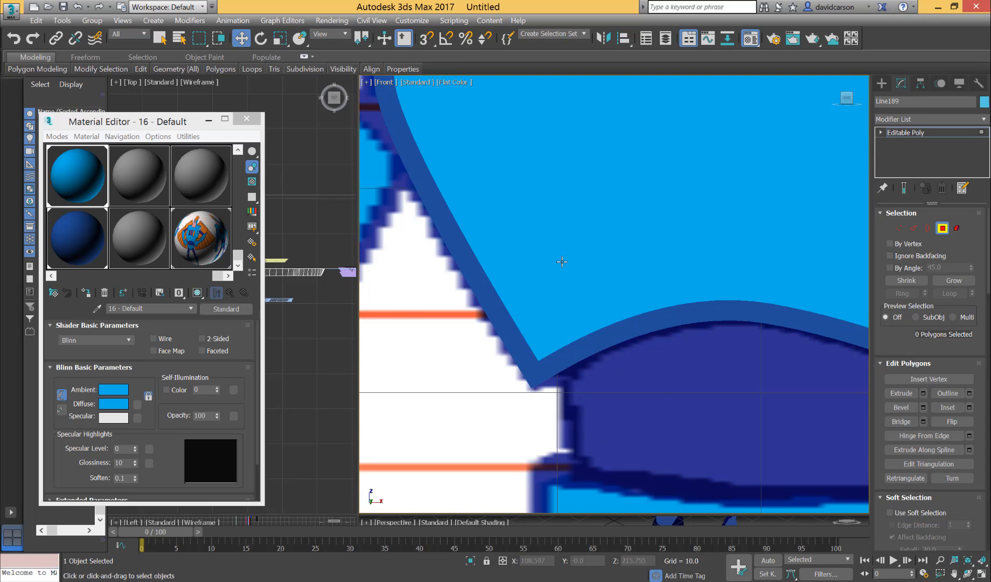
scroll(579, 254, down, 1)
scroll(586, 261, down, 1)
middle_drag(586, 261, 509, 478)
middle_drag(631, 278, 604, 236)
scroll(624, 274, up, 1)
scroll(613, 251, up, 1)
scroll(588, 213, down, 1)
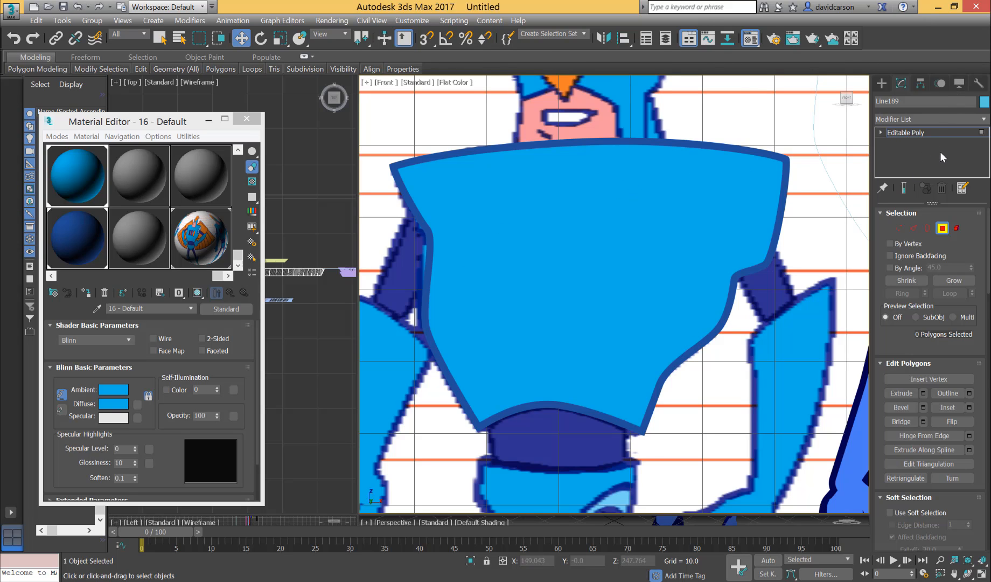
Show the Convert to Editable Poly option for the torso.
right_click(658, 244)
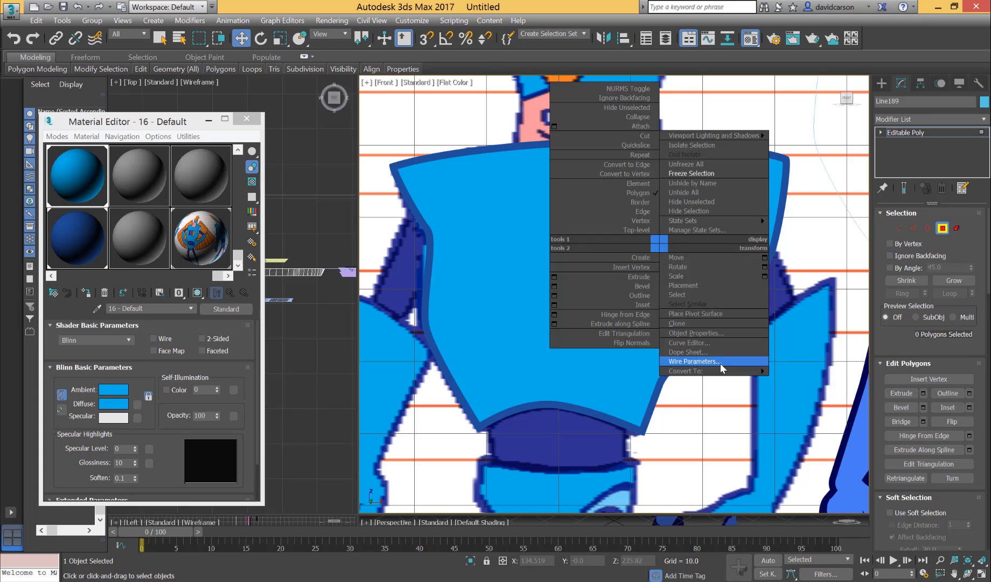
mouse_move(762, 371)
click(797, 383)
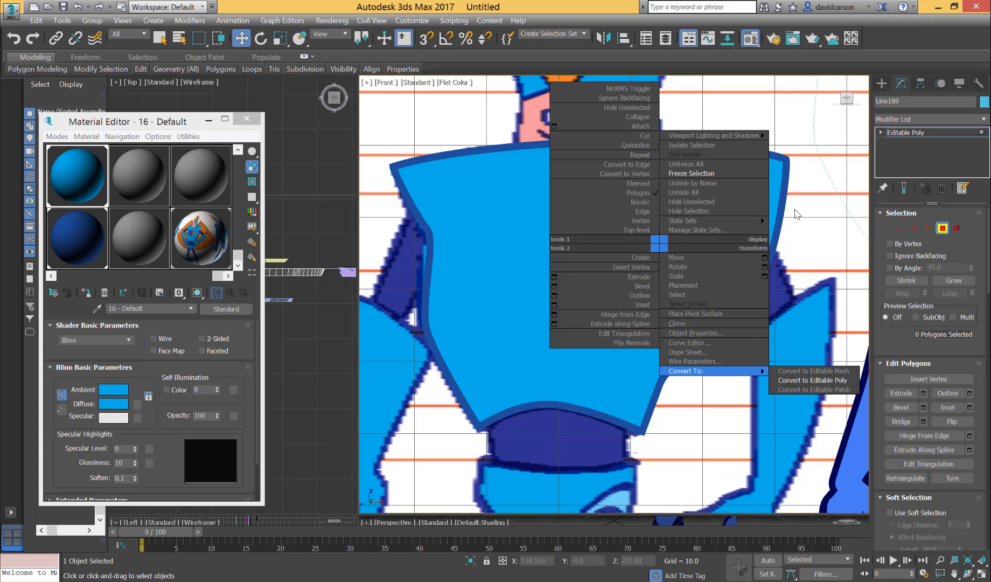